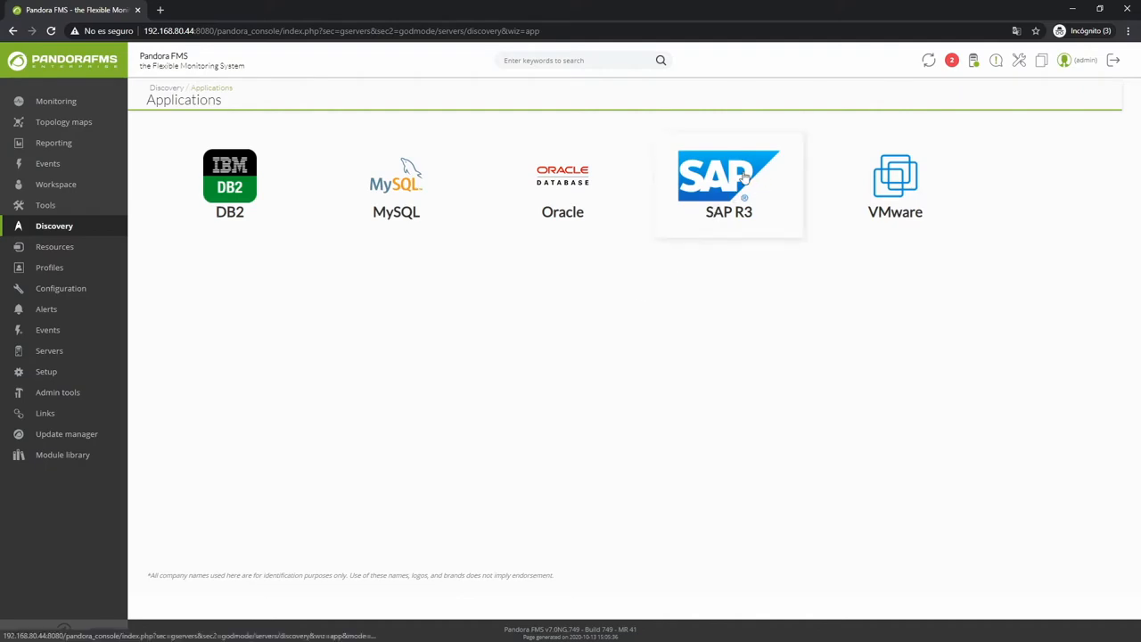
Open the SAP R3 tile among the Discovery applications.
left_click(765, 195)
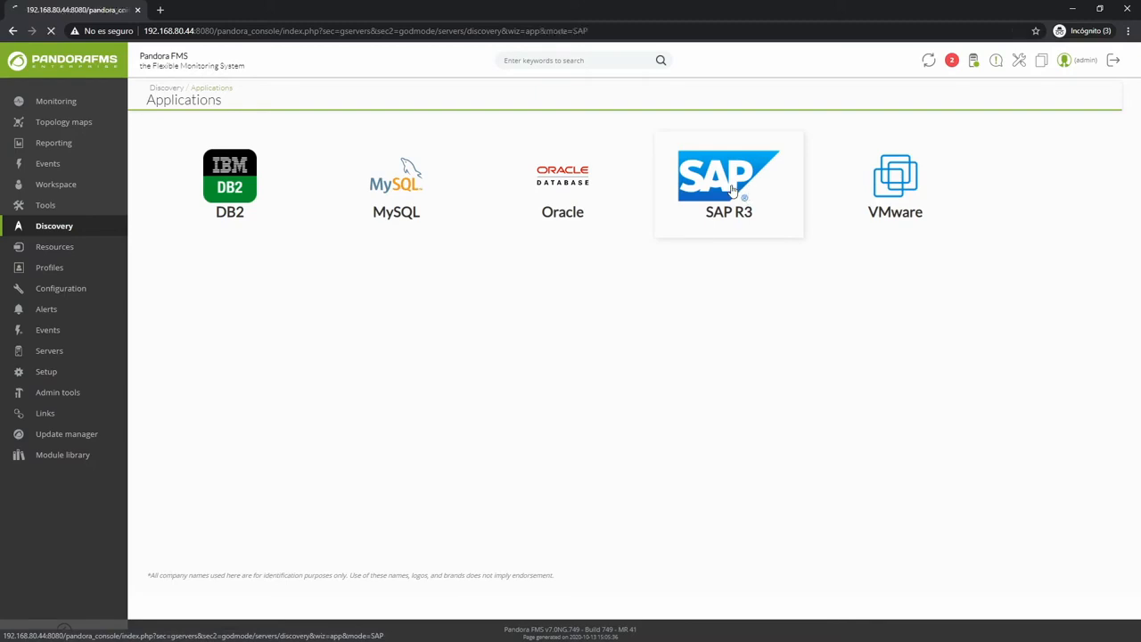
Reopen the SAP task form and open the licence setup page in a new tab.
mouse_move(148, 290)
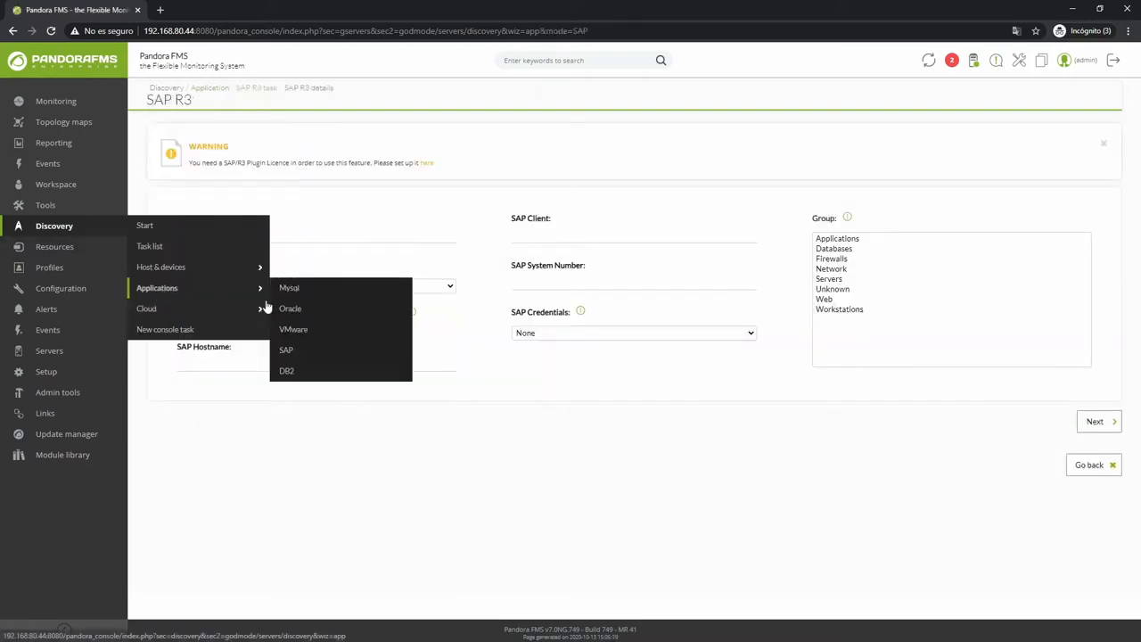
left_click(291, 352)
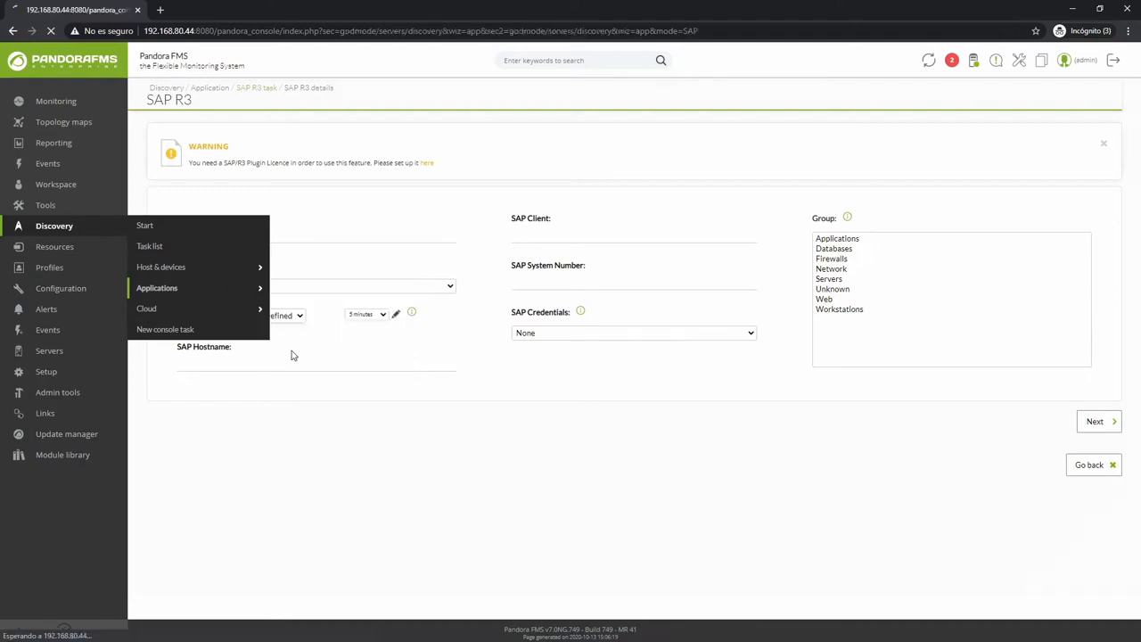
middle_click(426, 169)
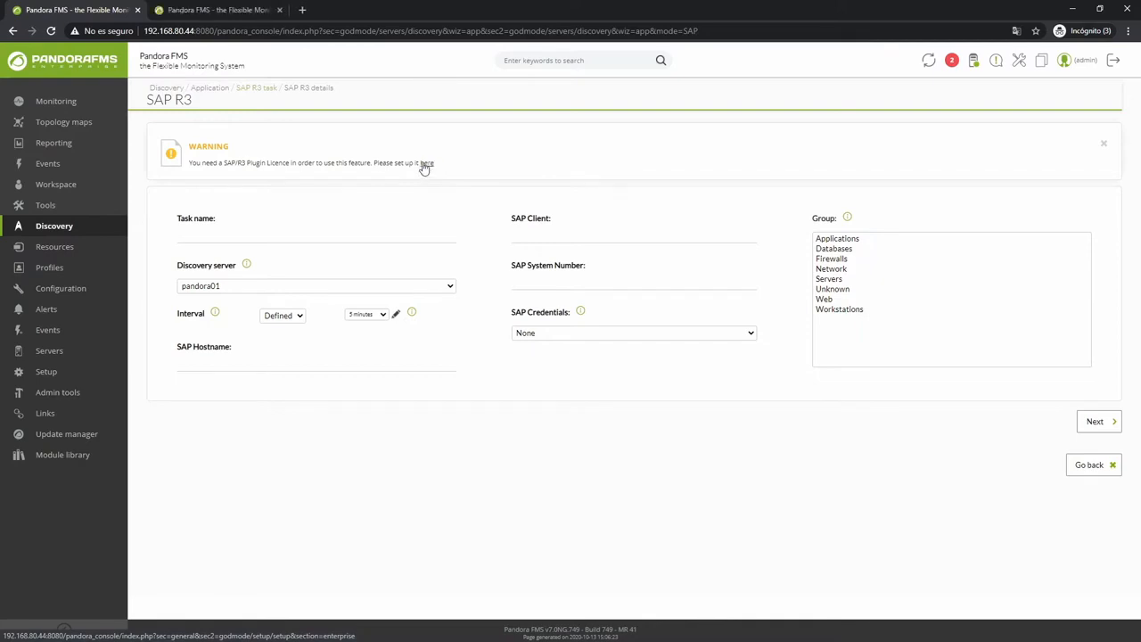
left_click(204, 9)
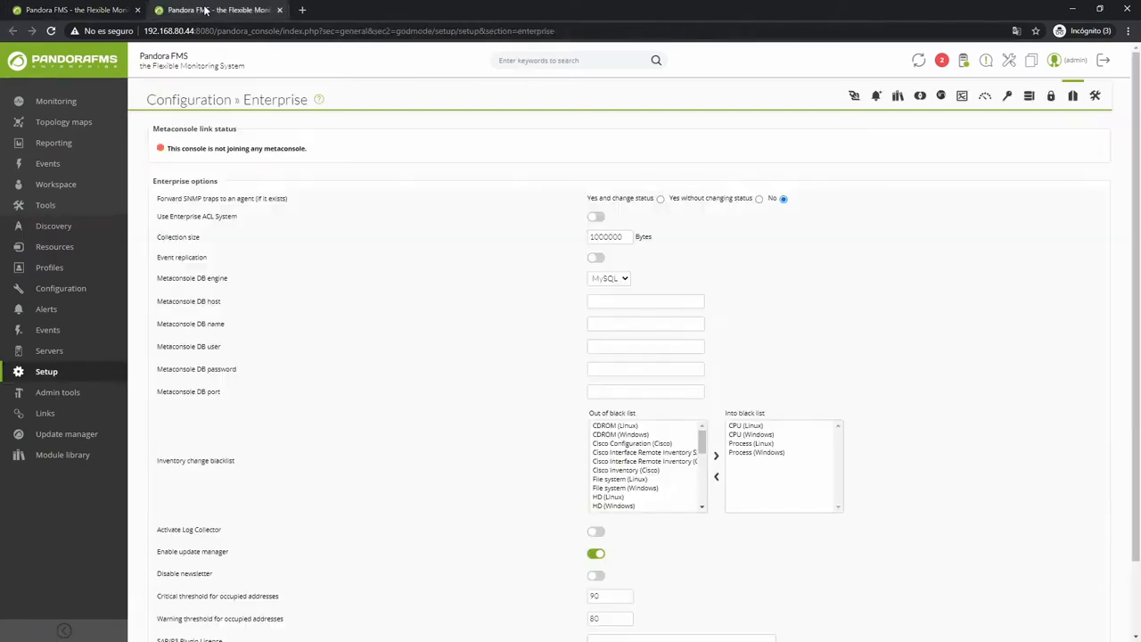
Save the SAP/R3 plugin licence in Enterprise setup and close the setup tab.
scroll(442, 408, "down", 2)
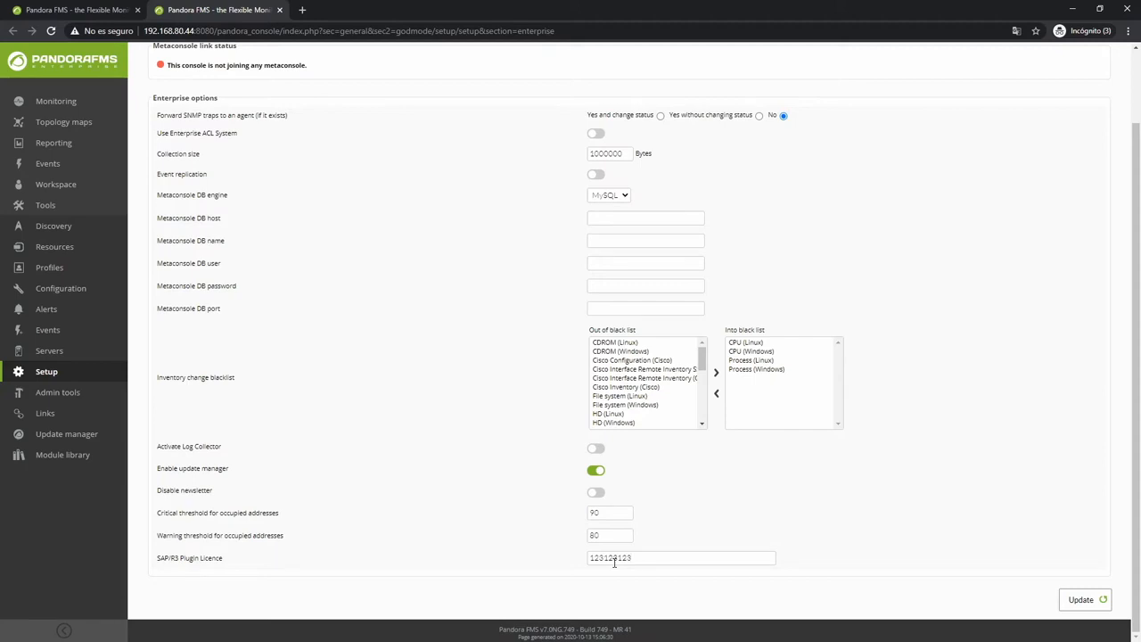
mouse_move(49, 371)
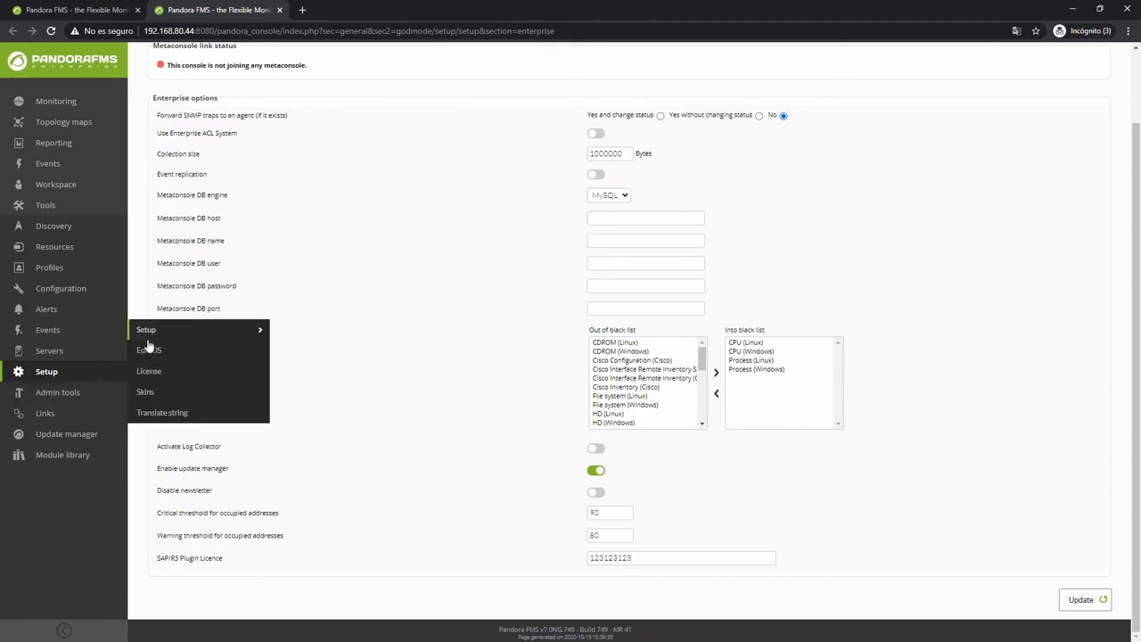
mouse_move(175, 333)
left_click(312, 271)
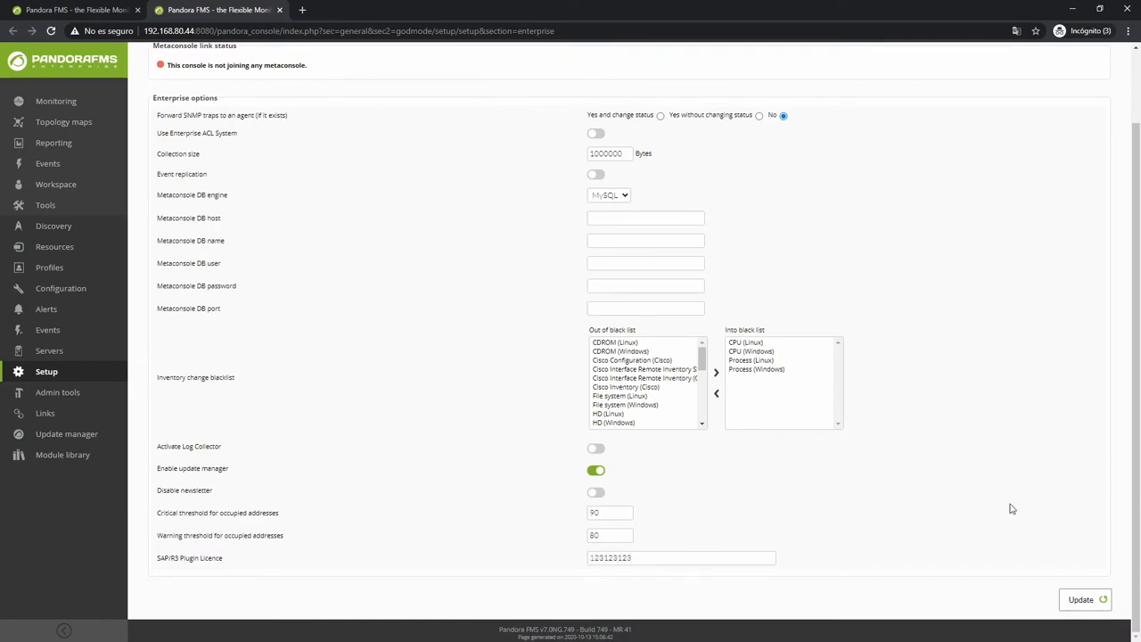
left_click(1081, 599)
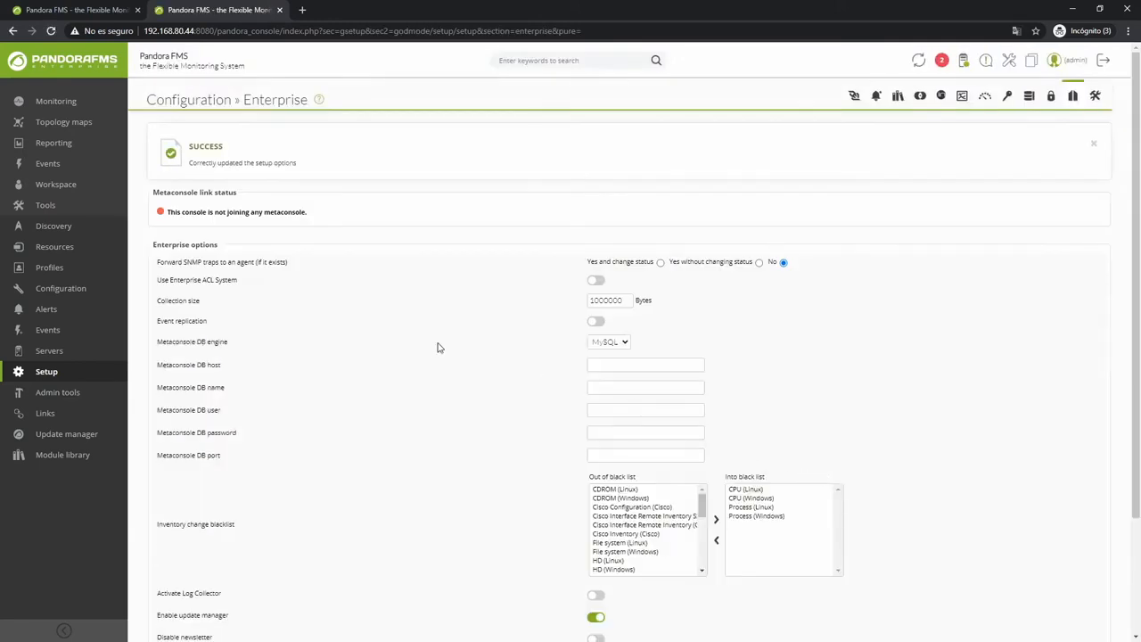
middle_click(214, 9)
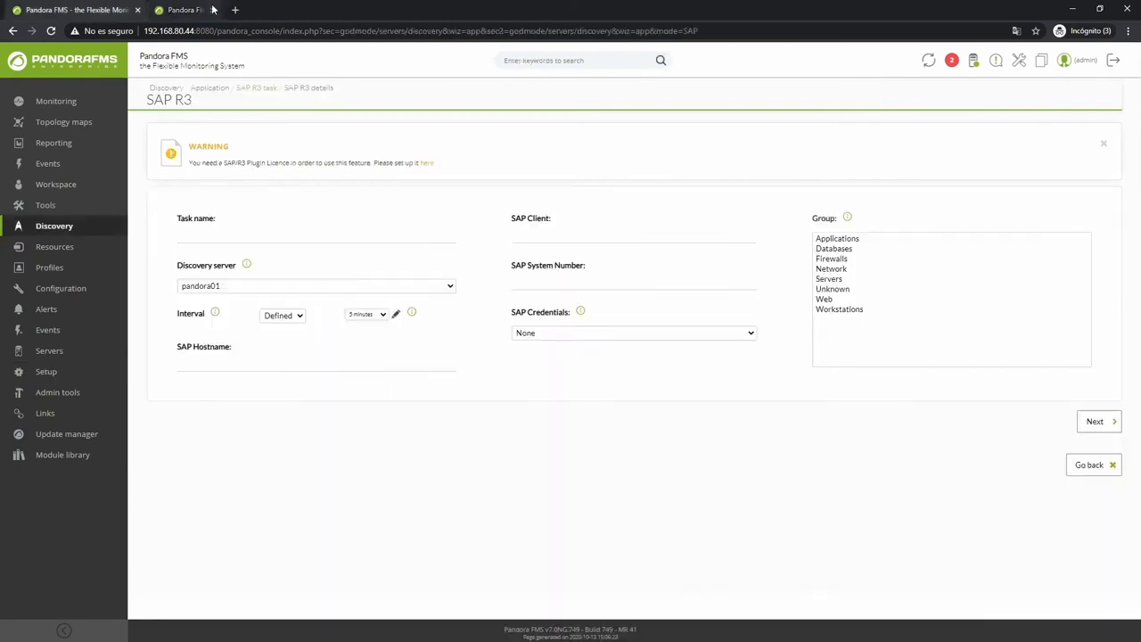
Name the task 'SAP task', keep server pandora01, and set the interval to Manual.
mouse_move(89, 230)
mouse_move(223, 288)
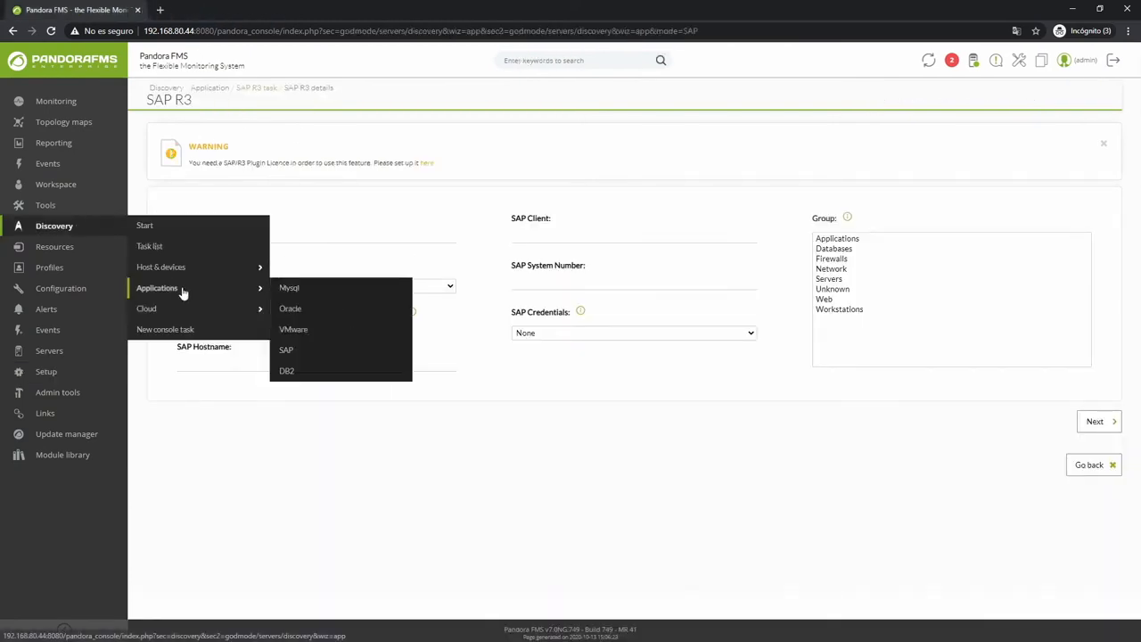
left_click(303, 355)
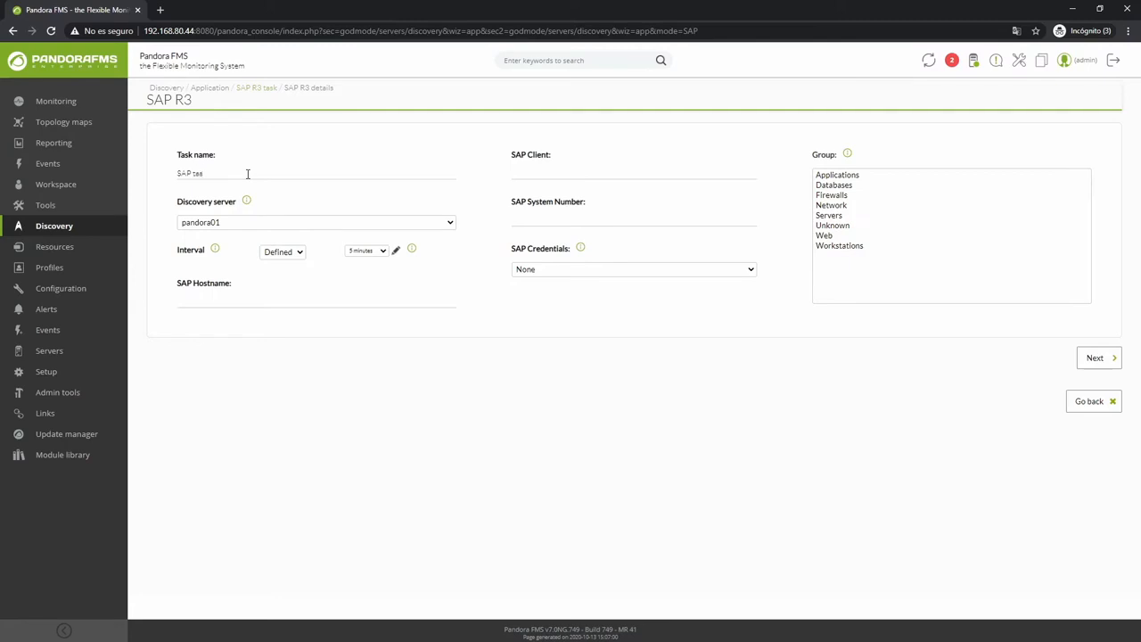
left_click(241, 227)
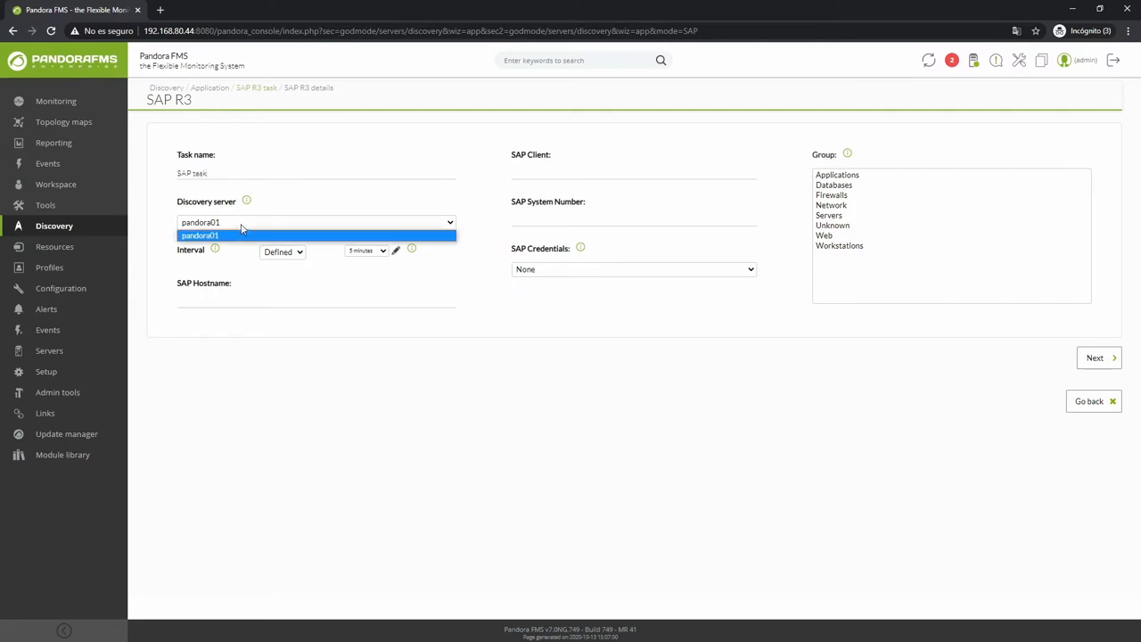
left_click(242, 235)
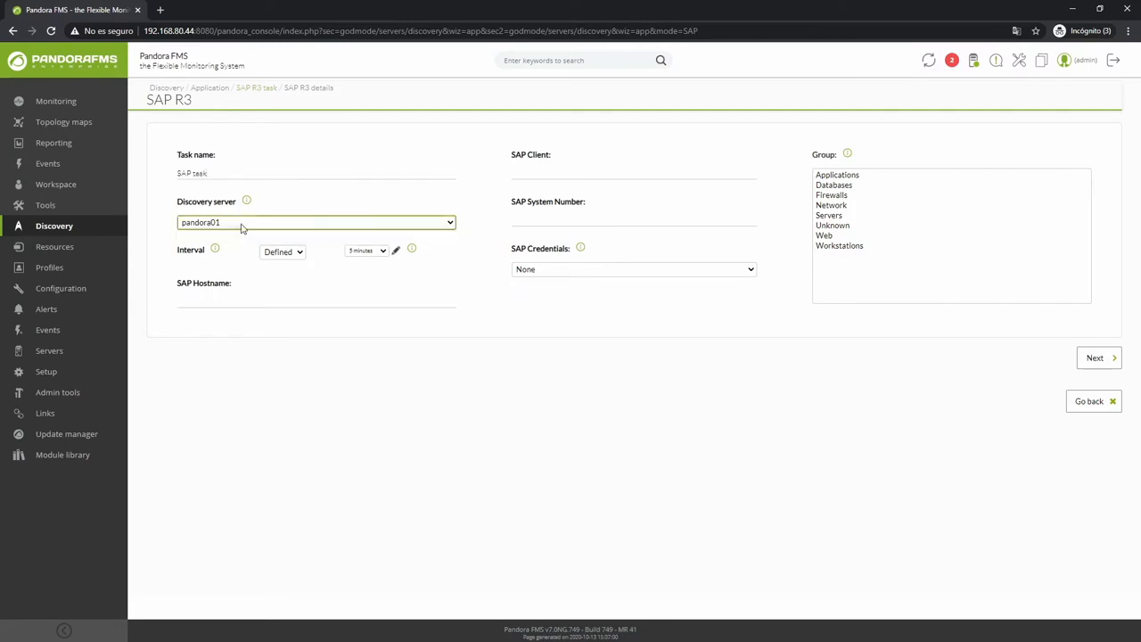
left_click(371, 256)
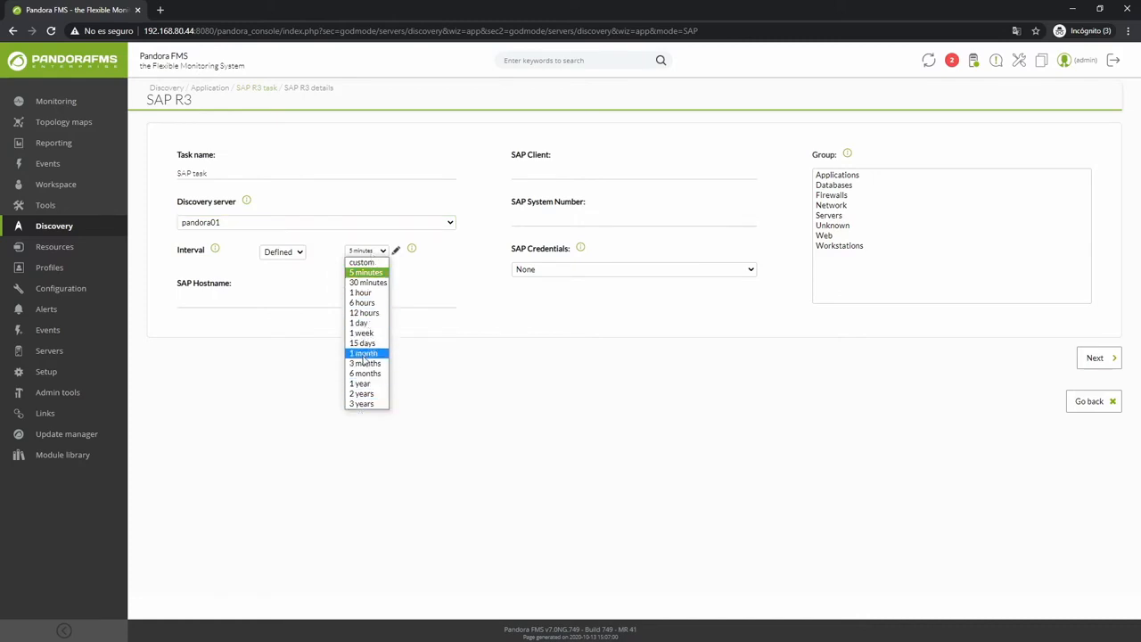
left_click(375, 253)
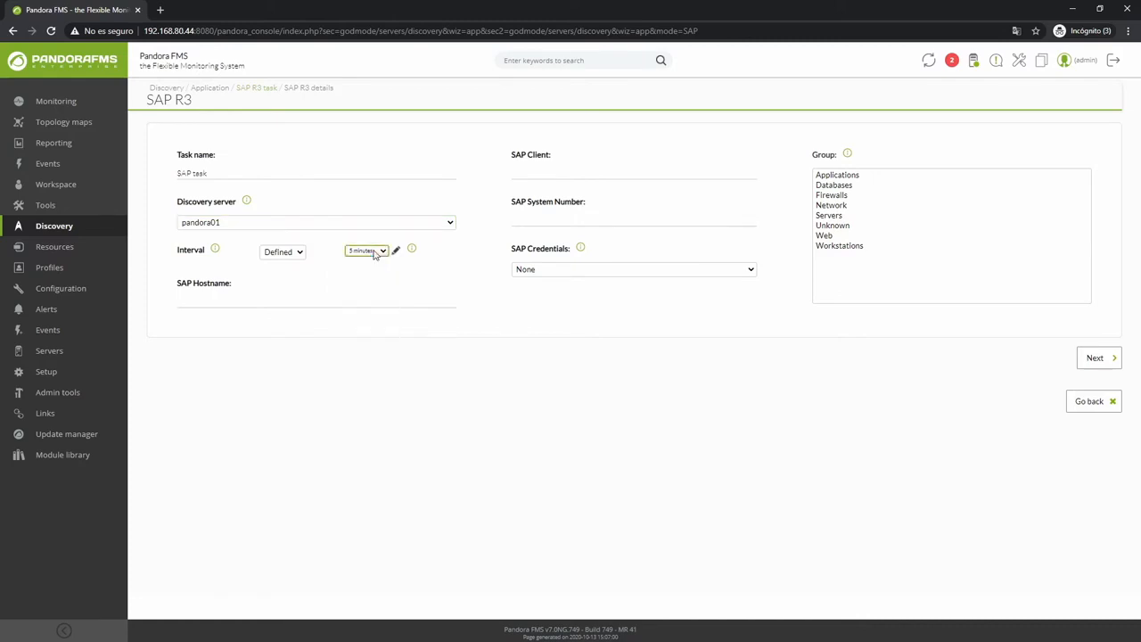
left_click(290, 253)
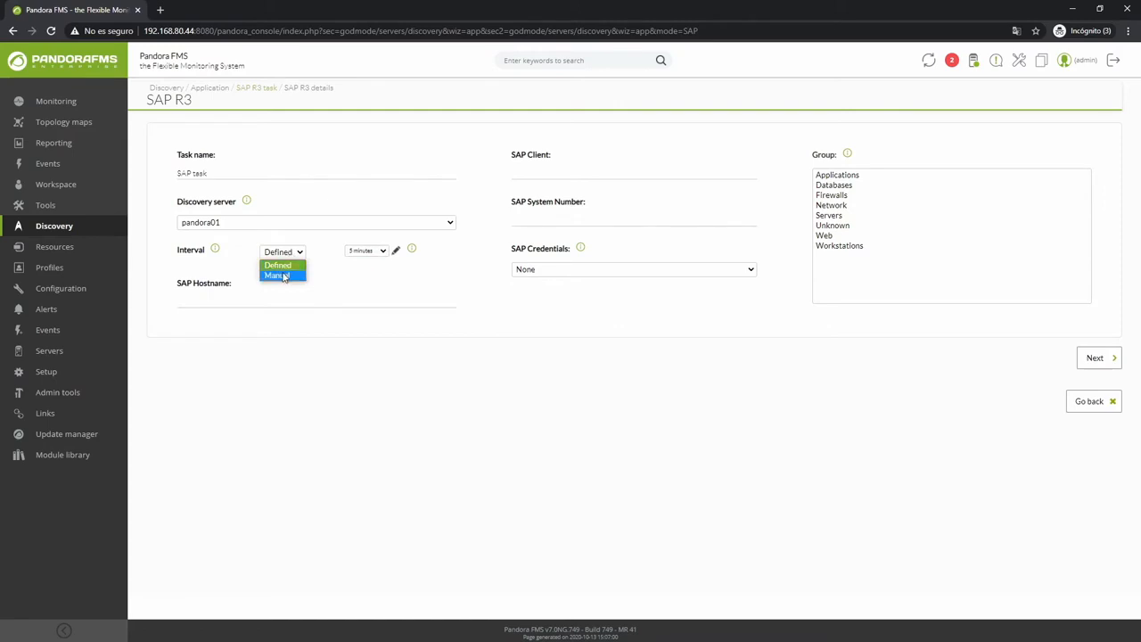
left_click(280, 275)
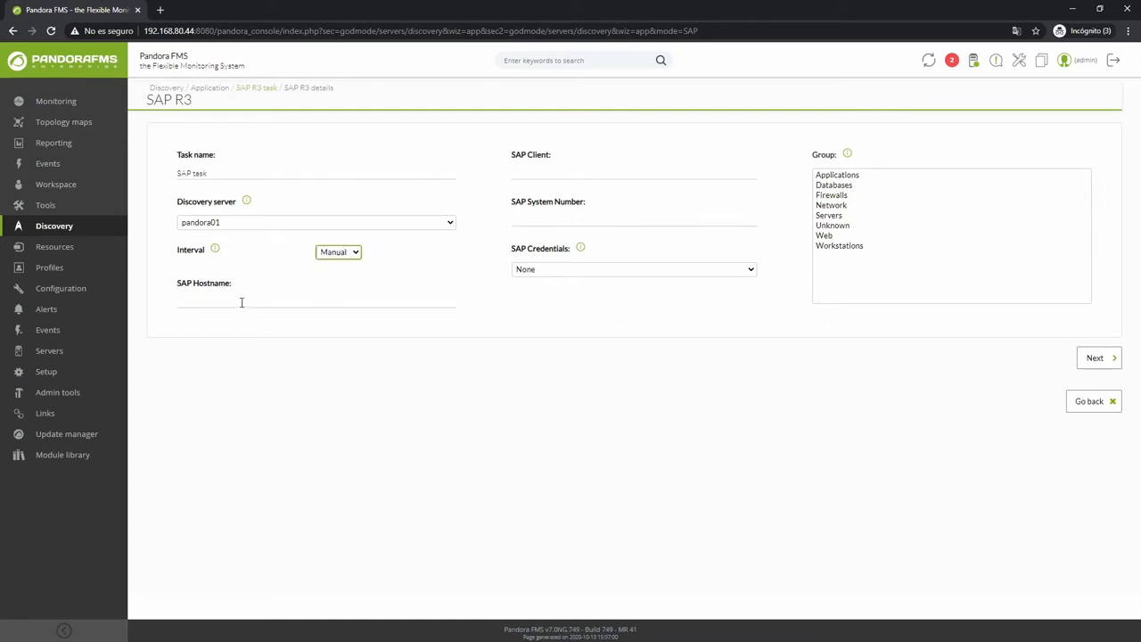
Enter hostname 192.168.80.199, SAP client 001 and system number 00.
left_click(240, 304)
left_click(541, 269)
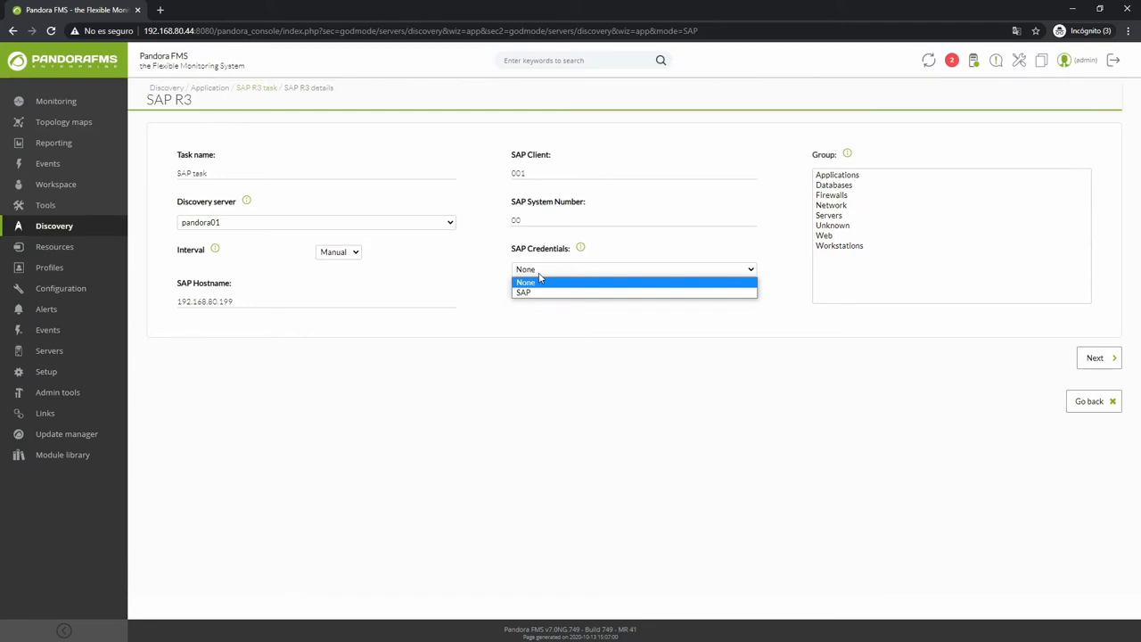
left_click(540, 282)
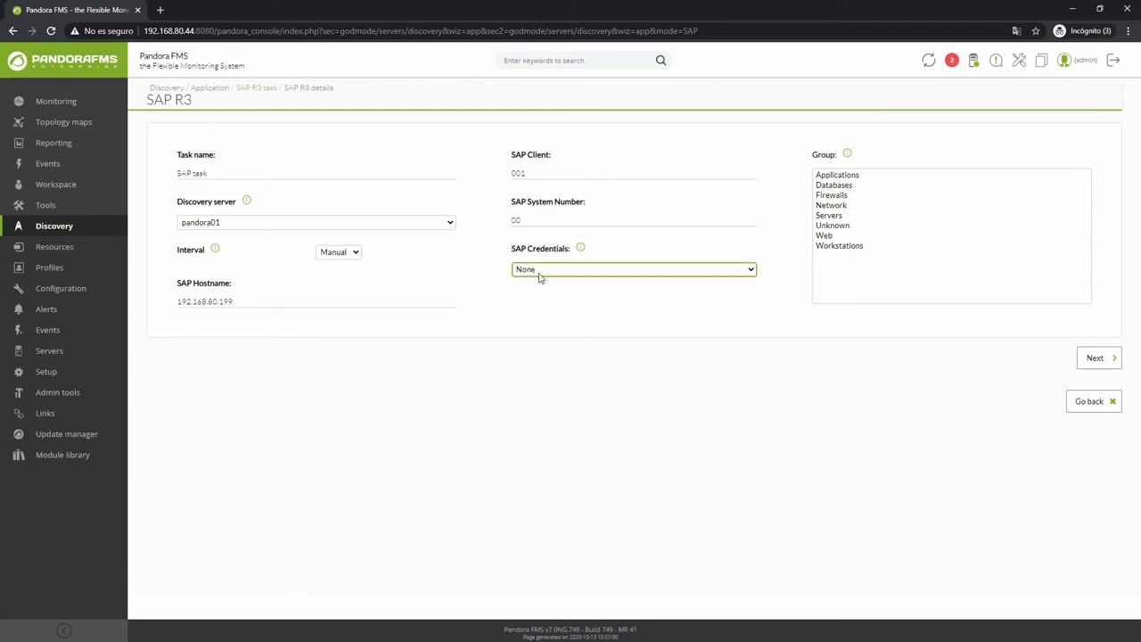
left_click(53, 269)
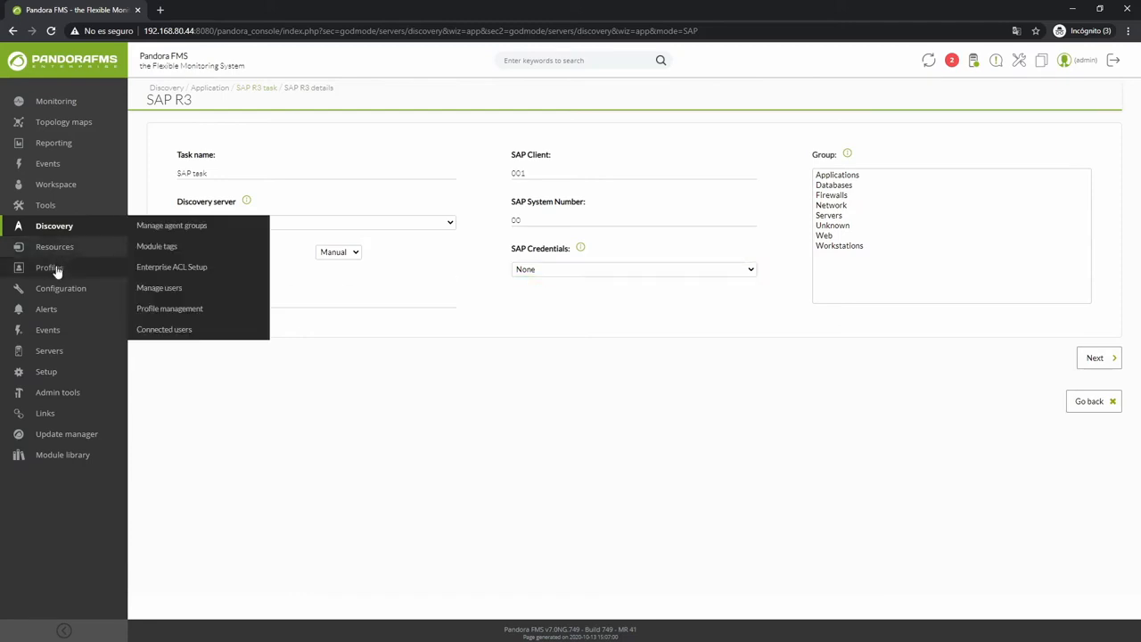
middle_click(171, 233)
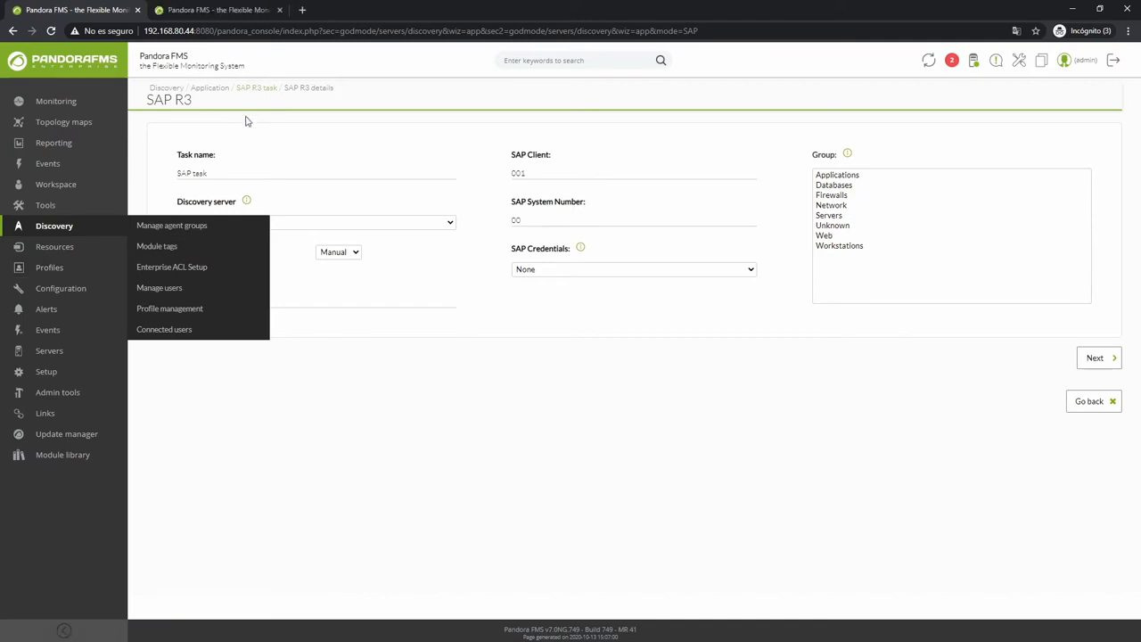
left_click(214, 11)
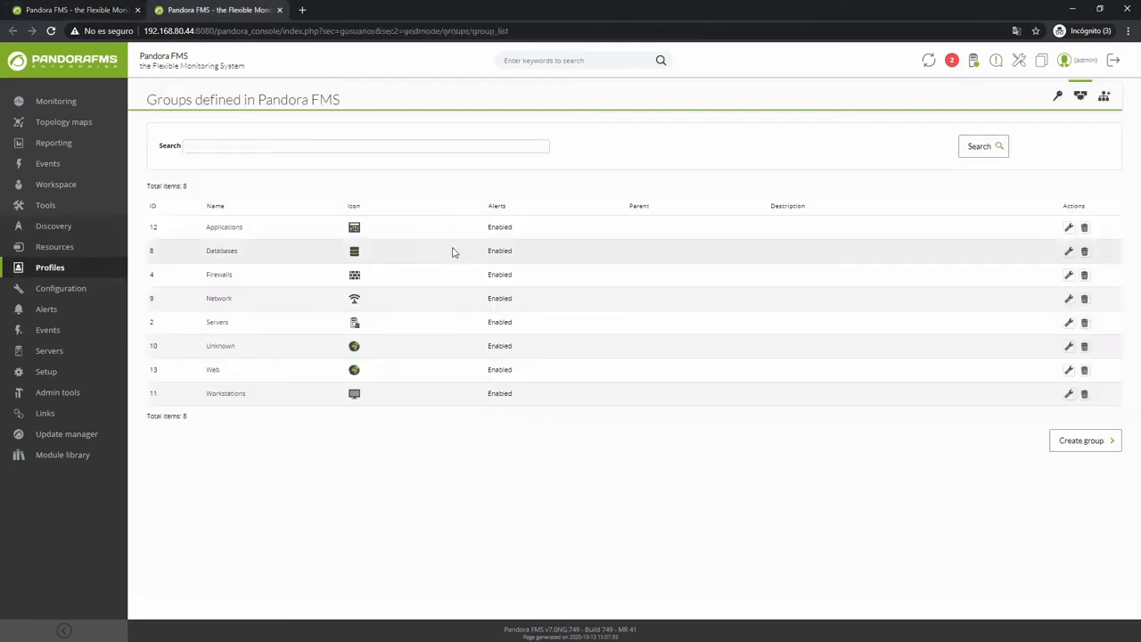
left_click(1060, 99)
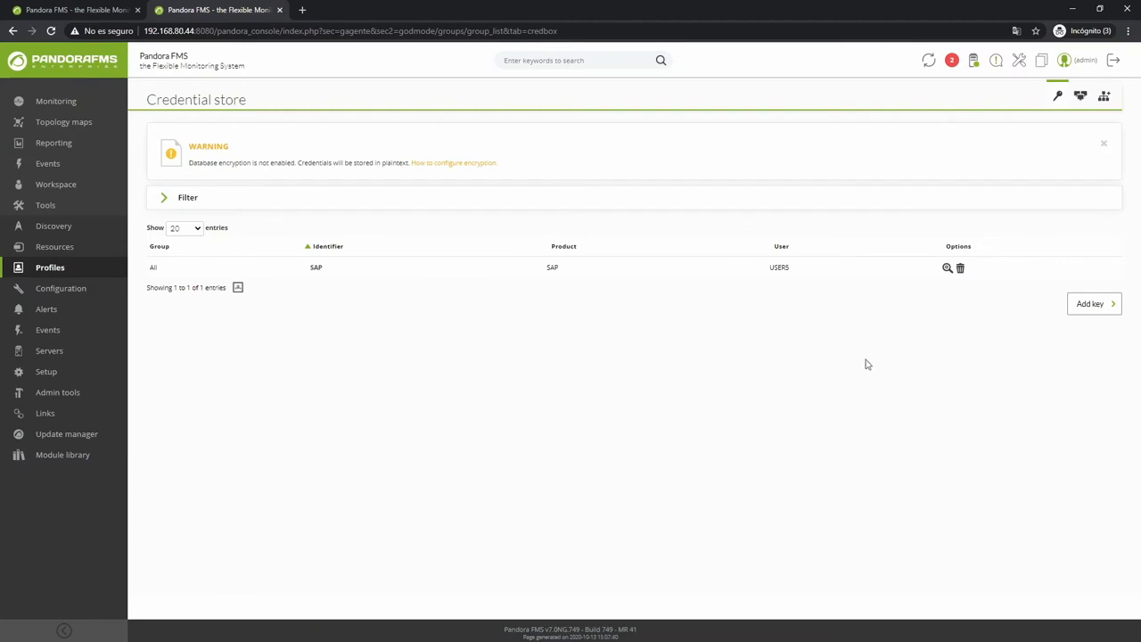
left_click(1085, 314)
left_click(550, 113)
type("PASS")
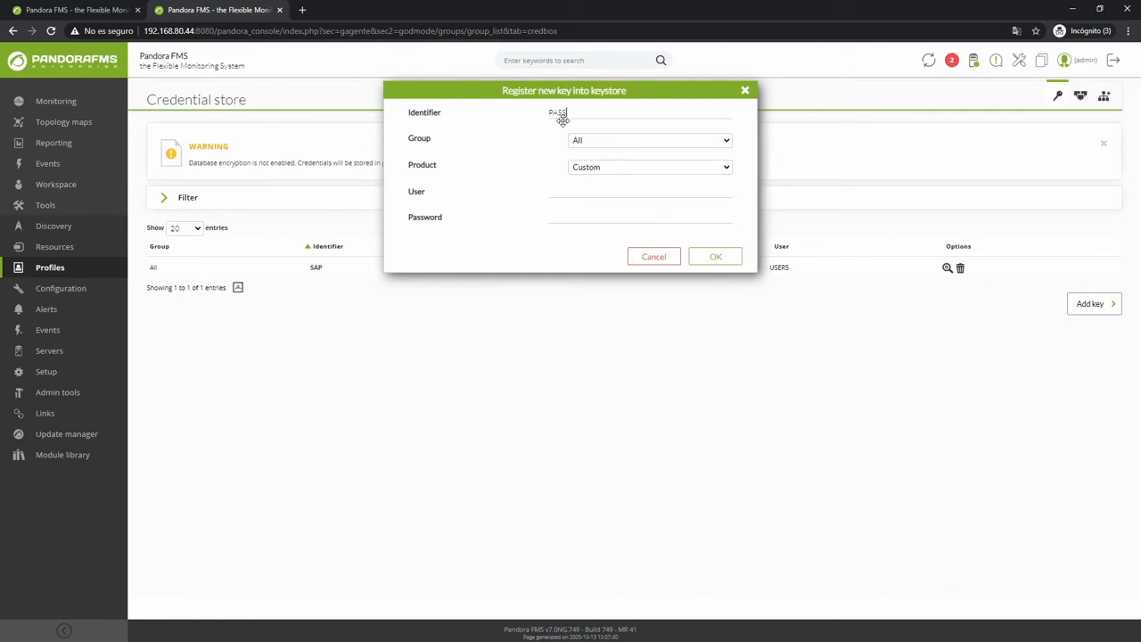
left_click(583, 170)
left_click(582, 213)
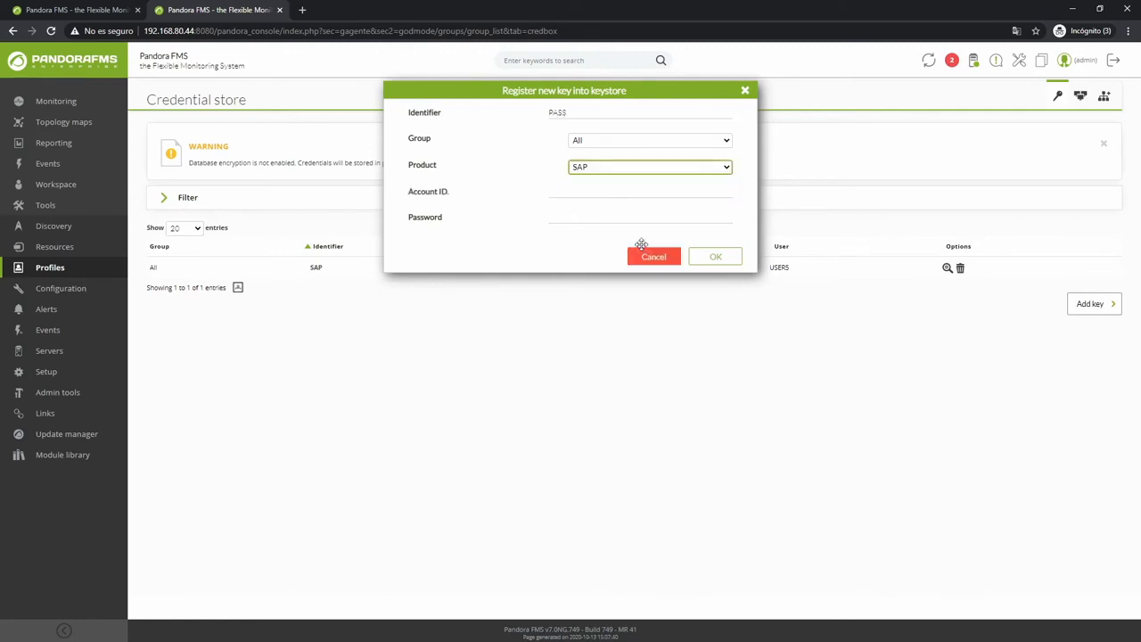
left_click(745, 91)
middle_click(252, 9)
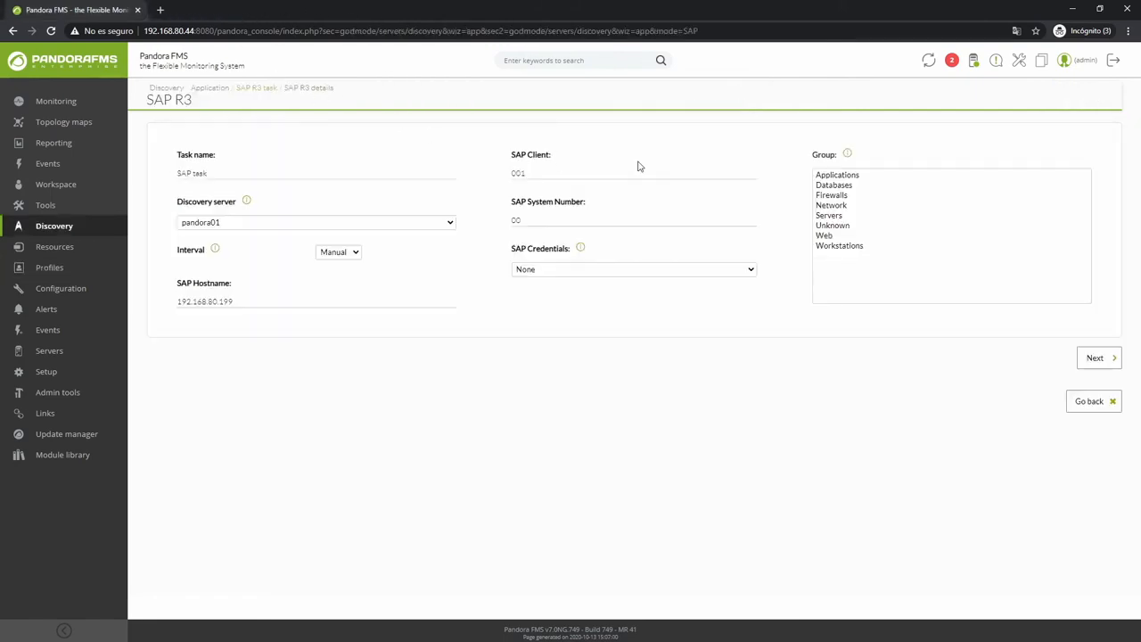
Use the SAP credential and Applications group, then continue to module selection.
left_click(843, 178)
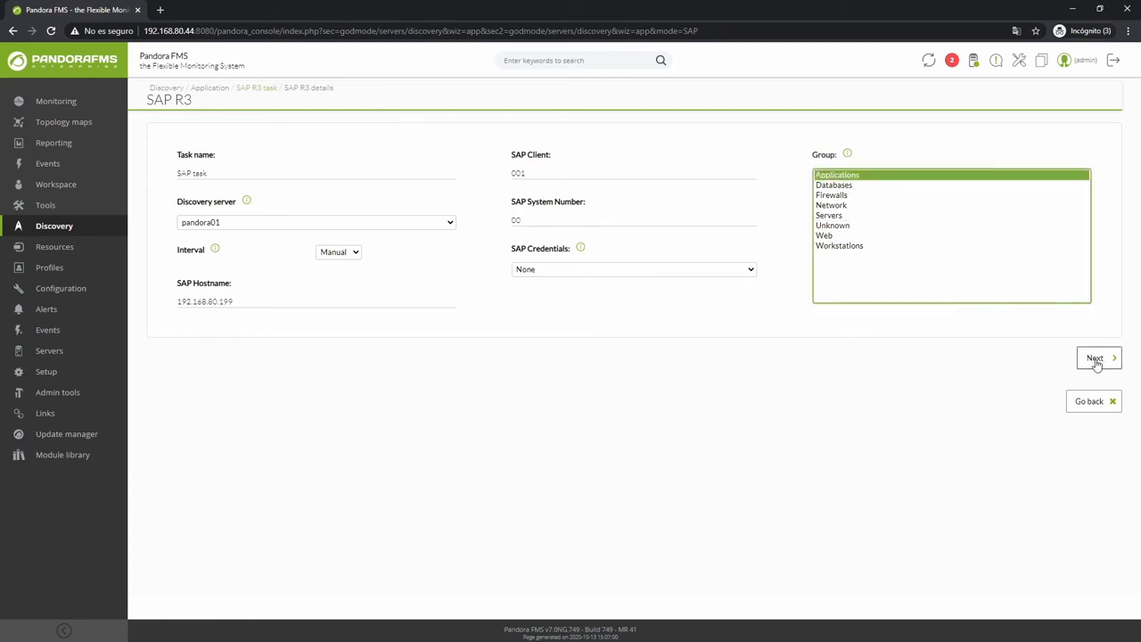
left_click(594, 271)
left_click(571, 294)
left_click(843, 177)
left_click(1097, 359)
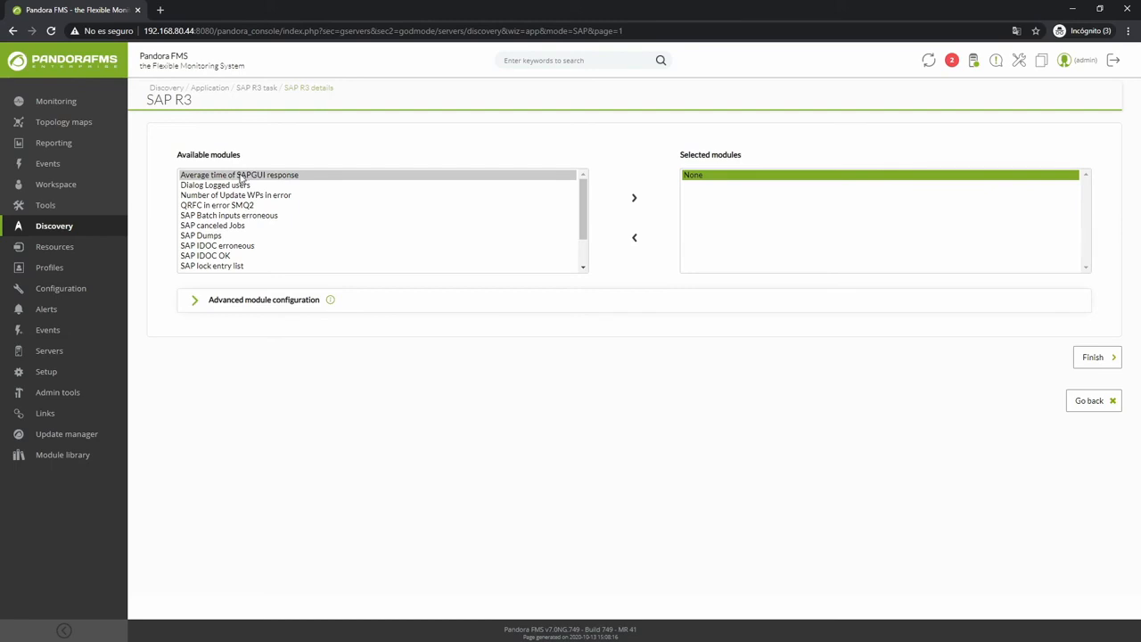
Move all available SAP modules to Selected modules and finish the task.
left_click_drag(239, 175, 241, 205)
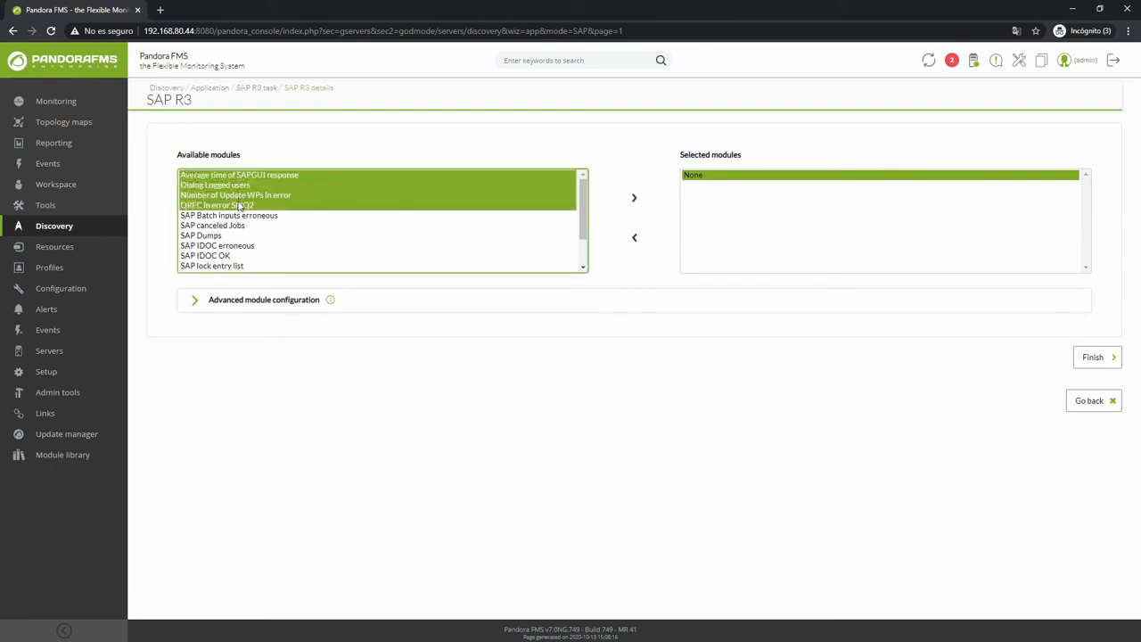
left_click(310, 256)
left_click(311, 226)
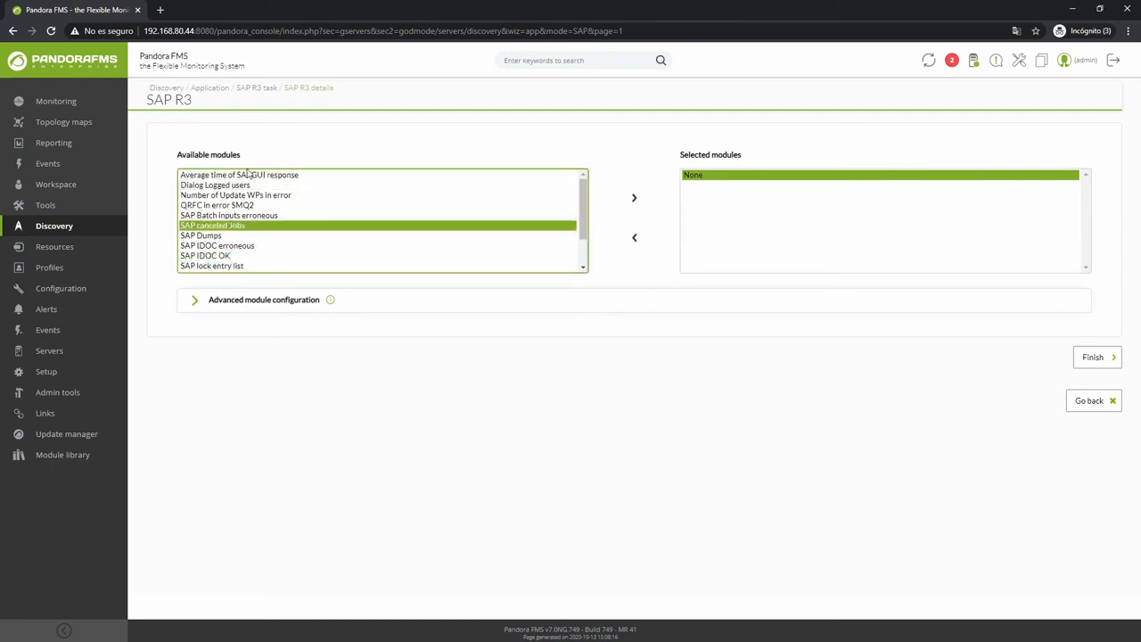
left_click_drag(223, 179, 217, 274)
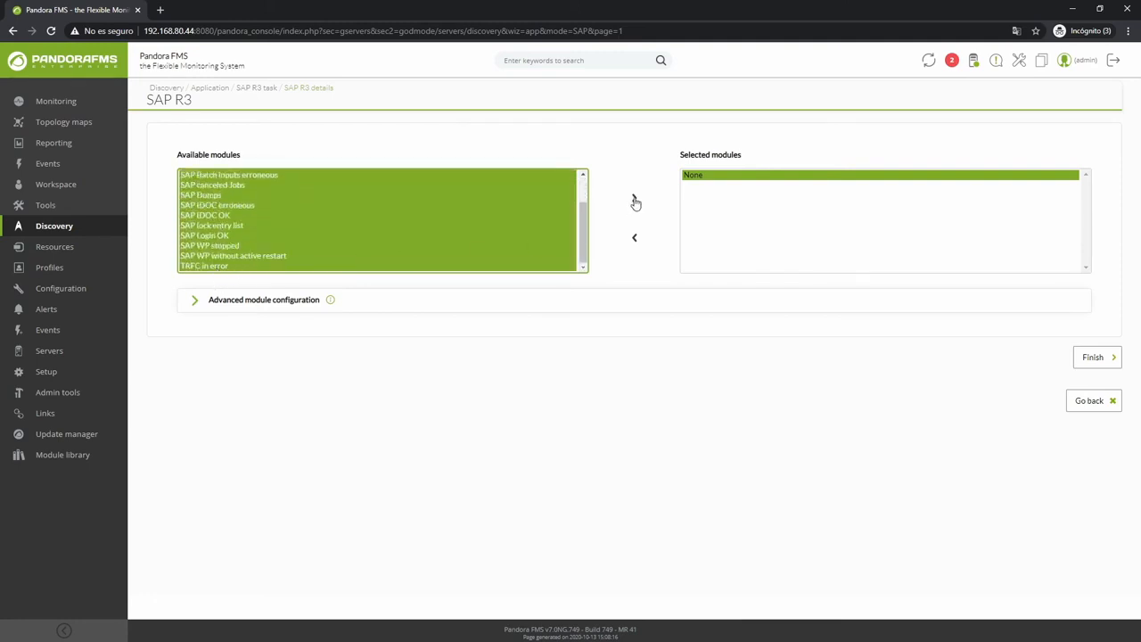
left_click(634, 199)
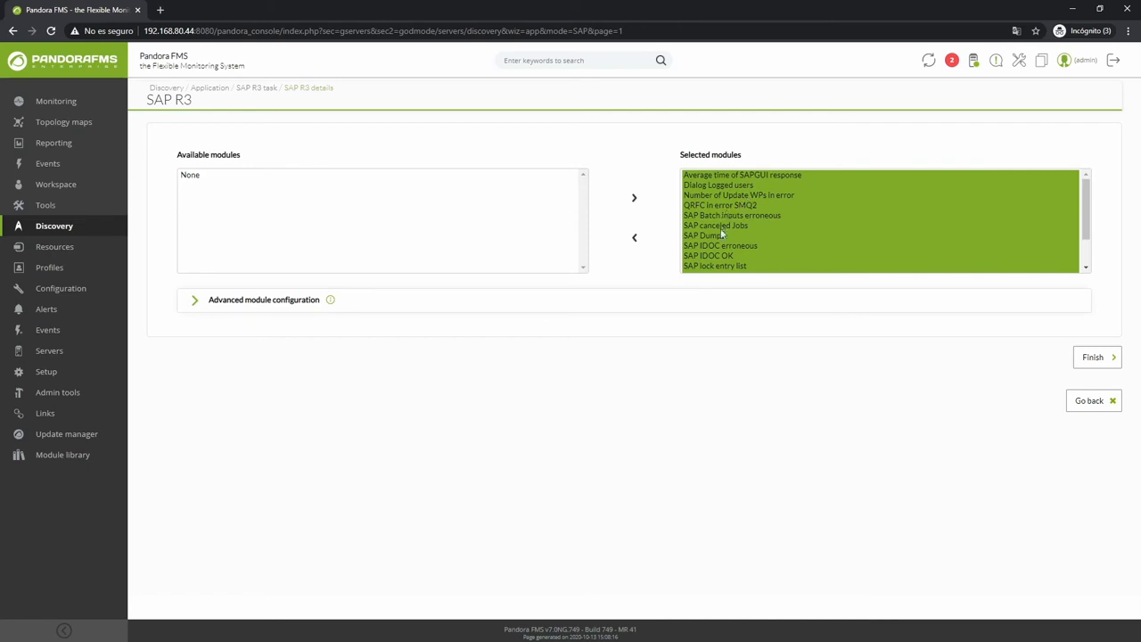
left_click(1094, 358)
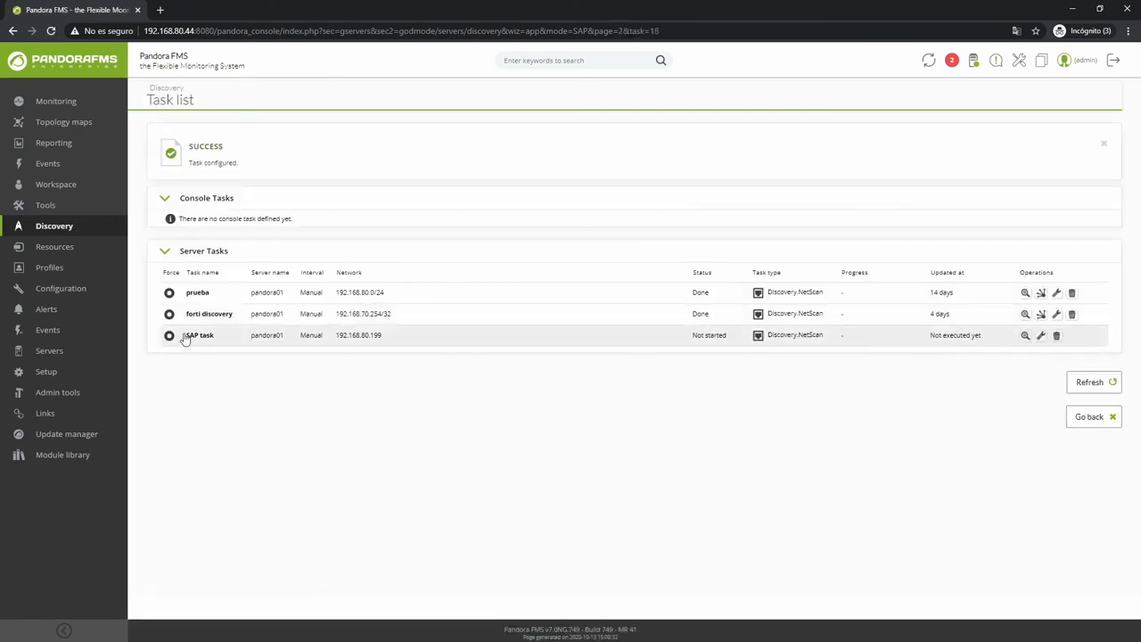
Force-run the SAP task, refresh until it shows Done, and check its progress summary.
left_click(170, 335)
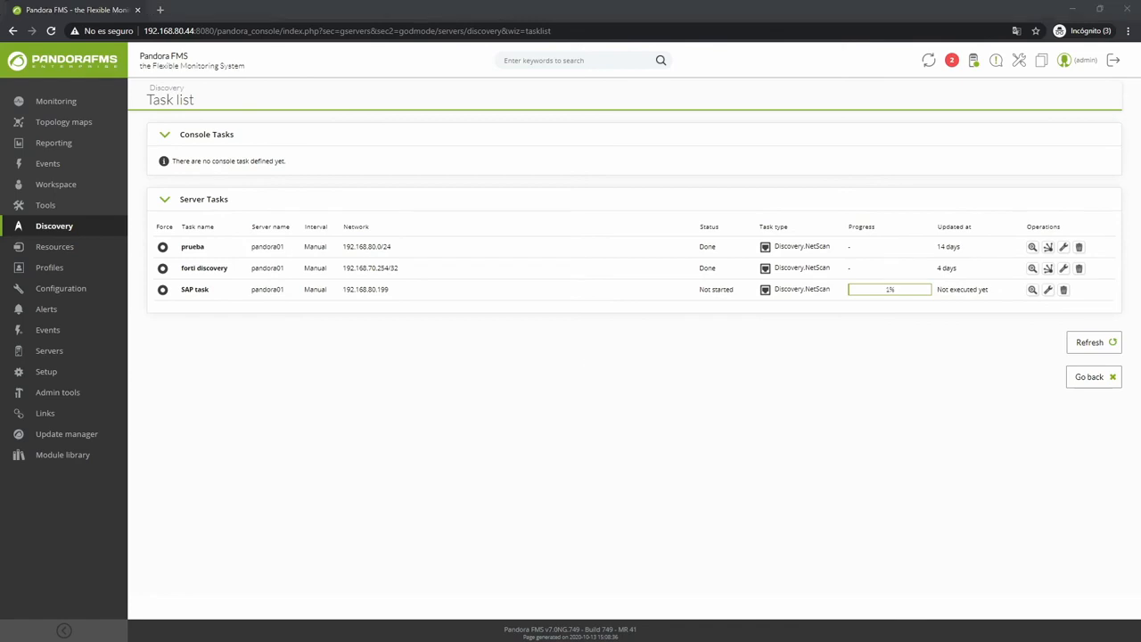
left_click(1090, 344)
left_click(1033, 290)
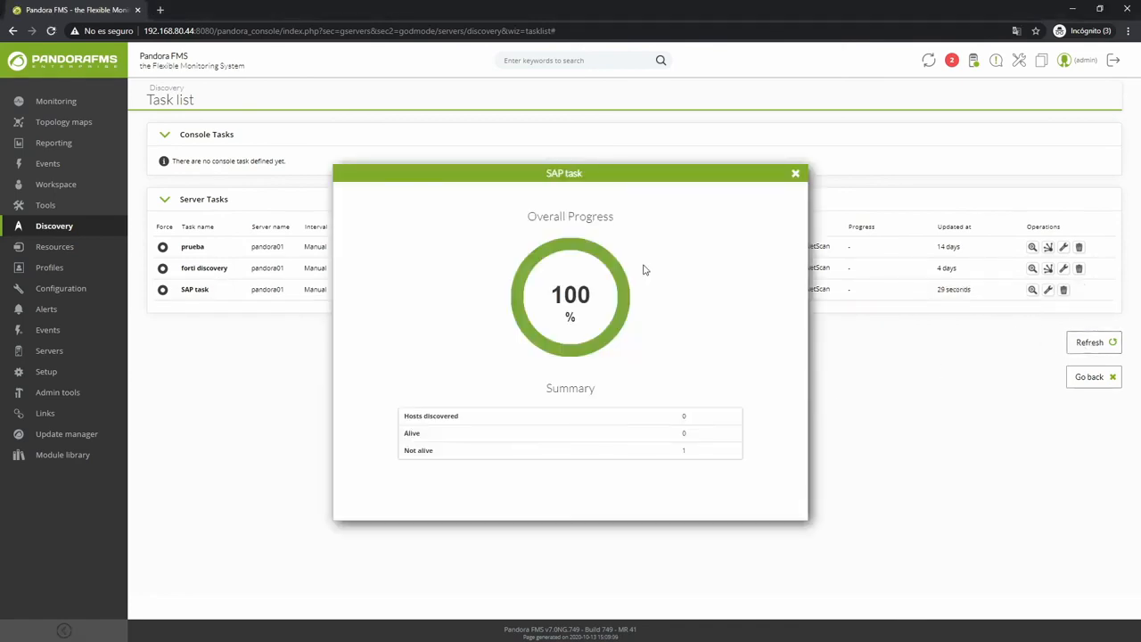
left_click(796, 173)
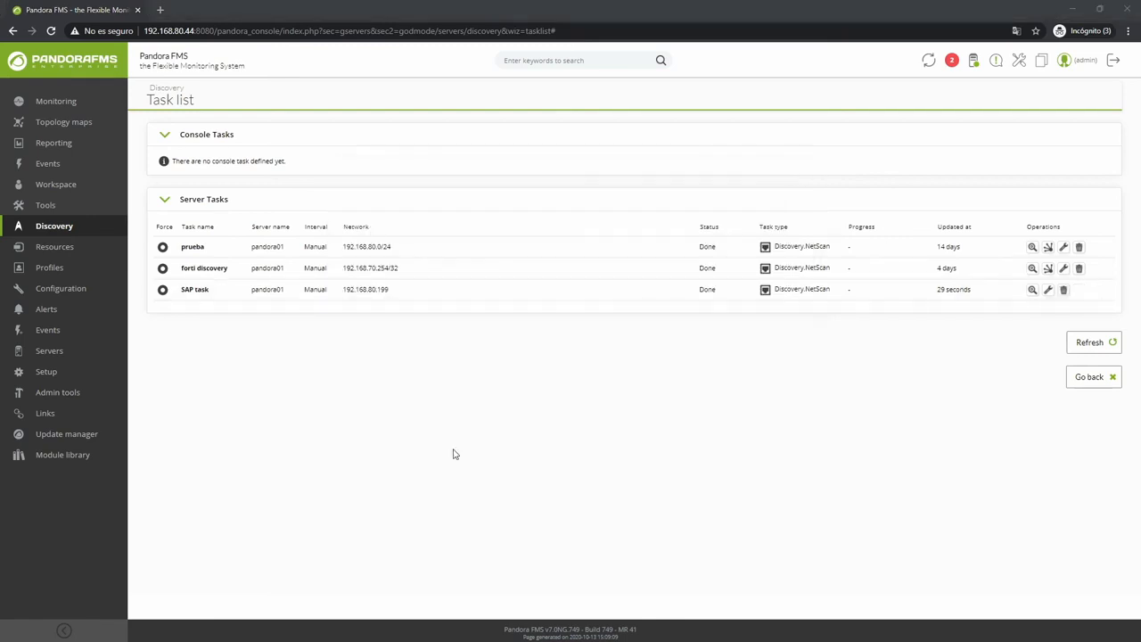
left_click(541, 60)
Search 80.199, review agent 192.168.80.199's 14 SAP modules, and open its SAP view in a new tab.
type("80.199")
key("Return")
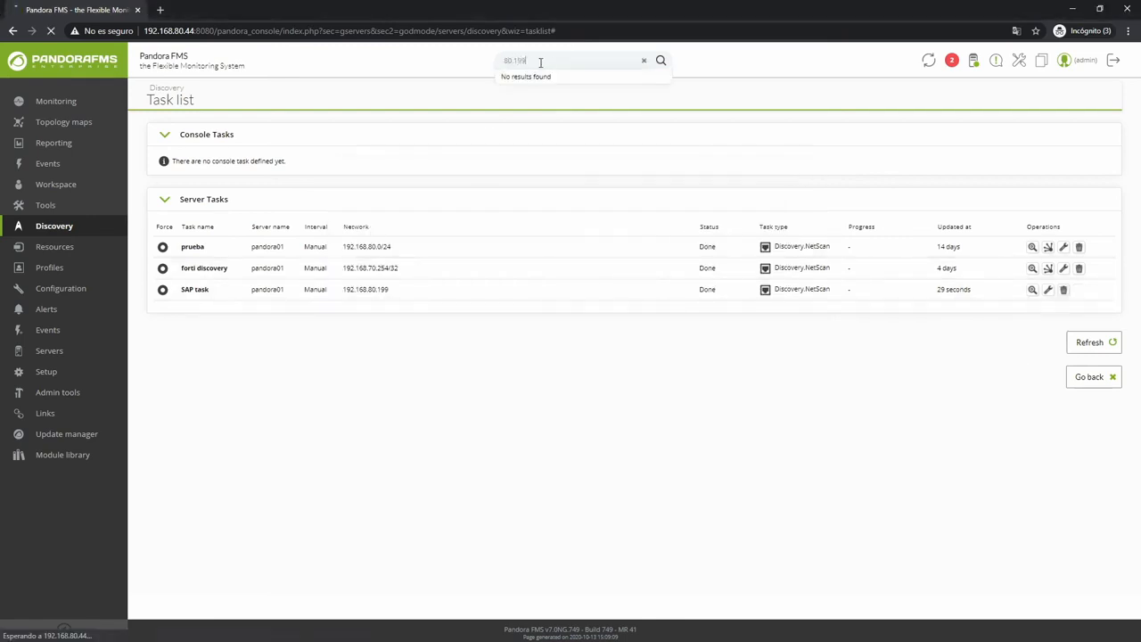
left_click(192, 203)
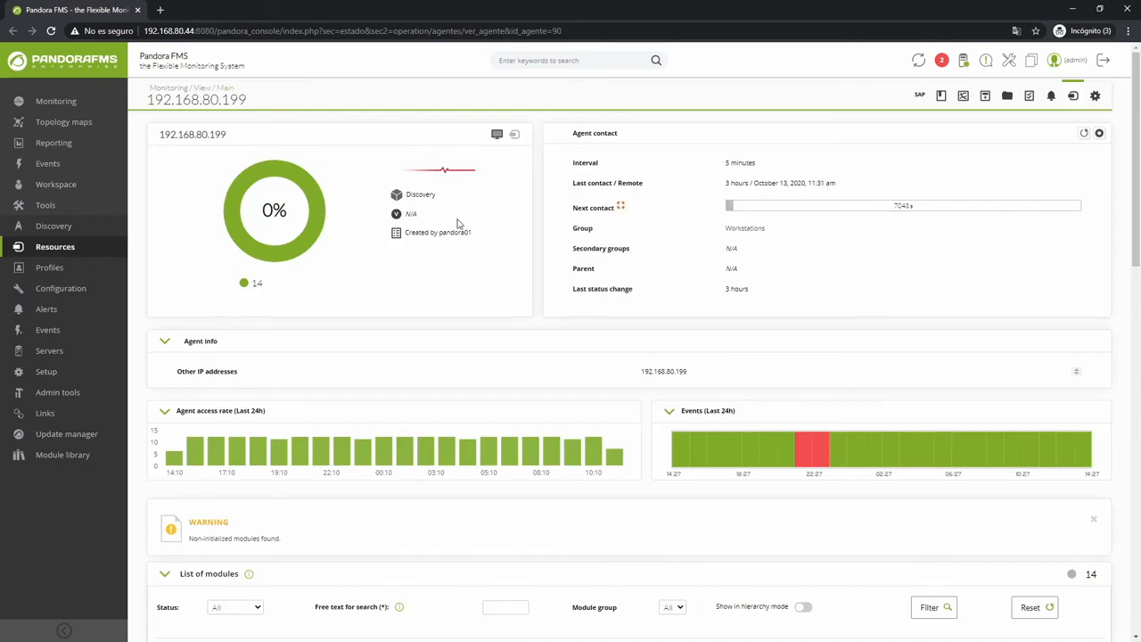
scroll(455, 232, "down", 5)
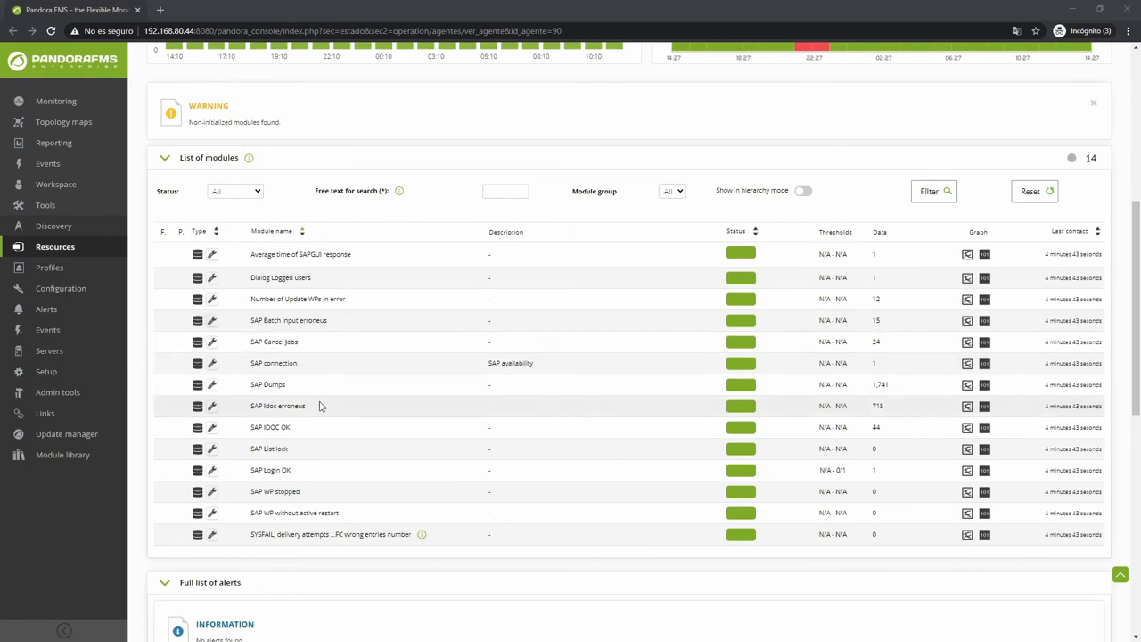
scroll(677, 406, "up", 5)
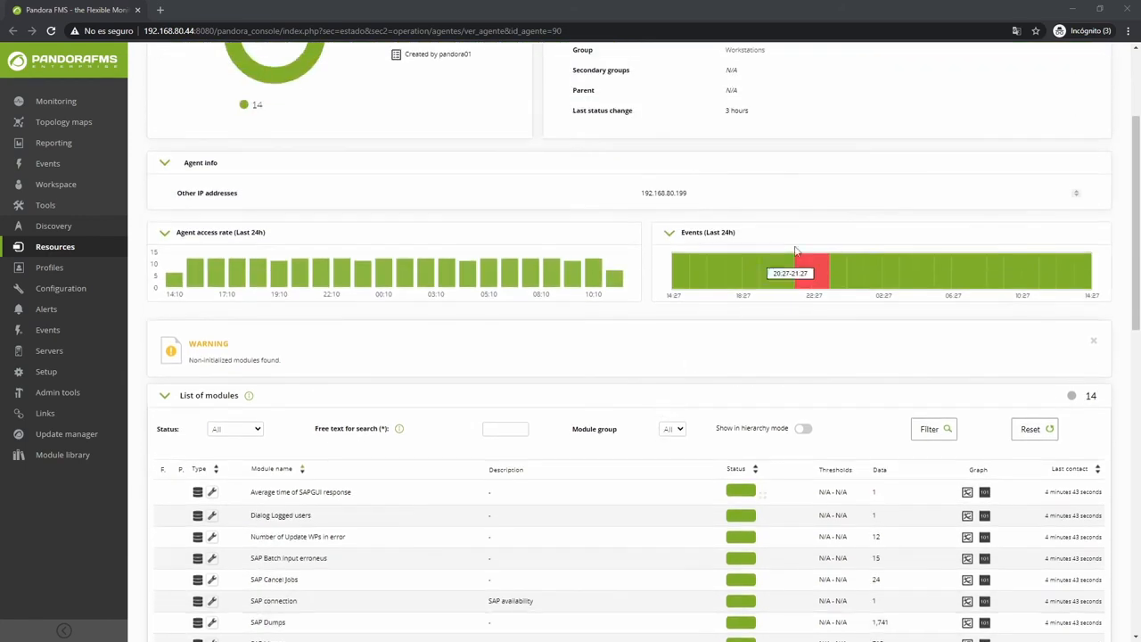
middle_click(920, 98)
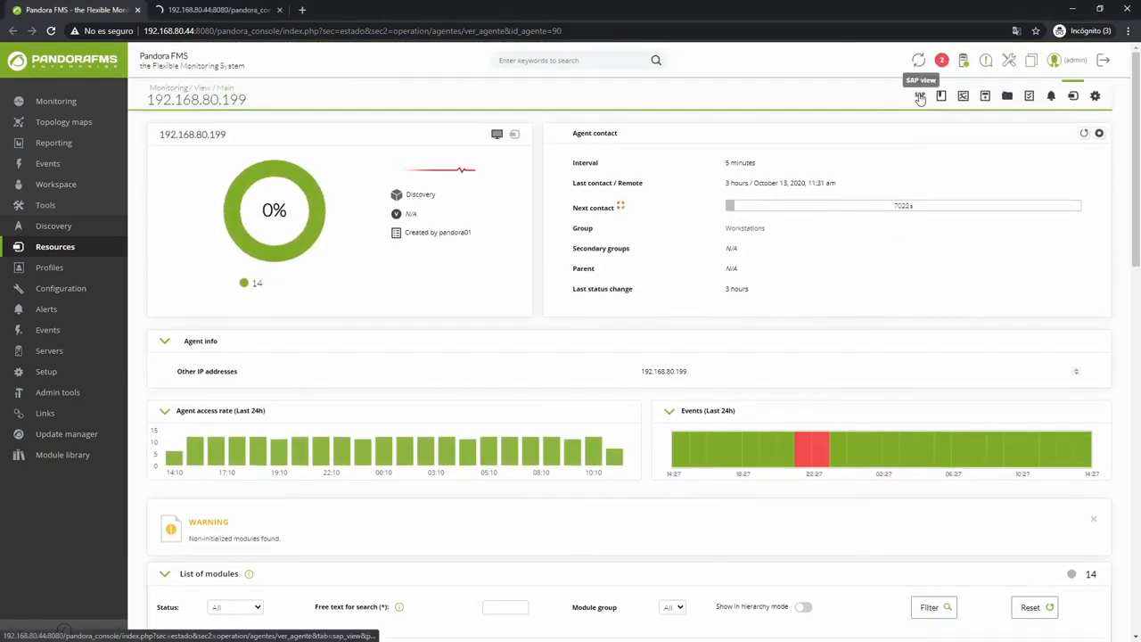
Open the agent's SAP view from Monitoring in the second tab.
left_click(212, 9)
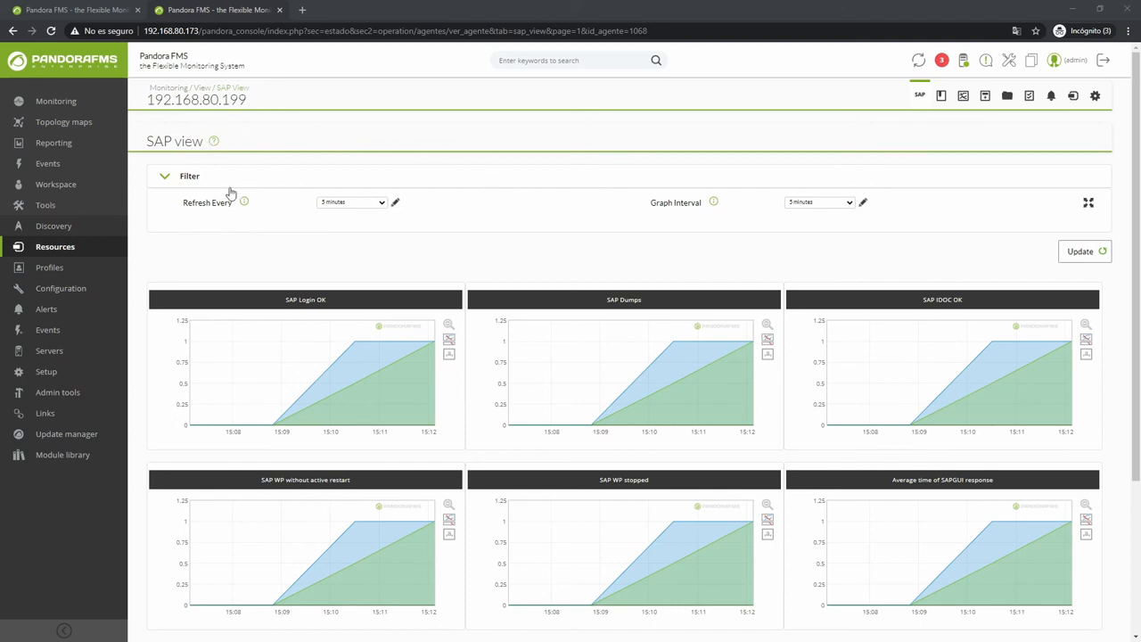
scroll(638, 284, "down", 2)
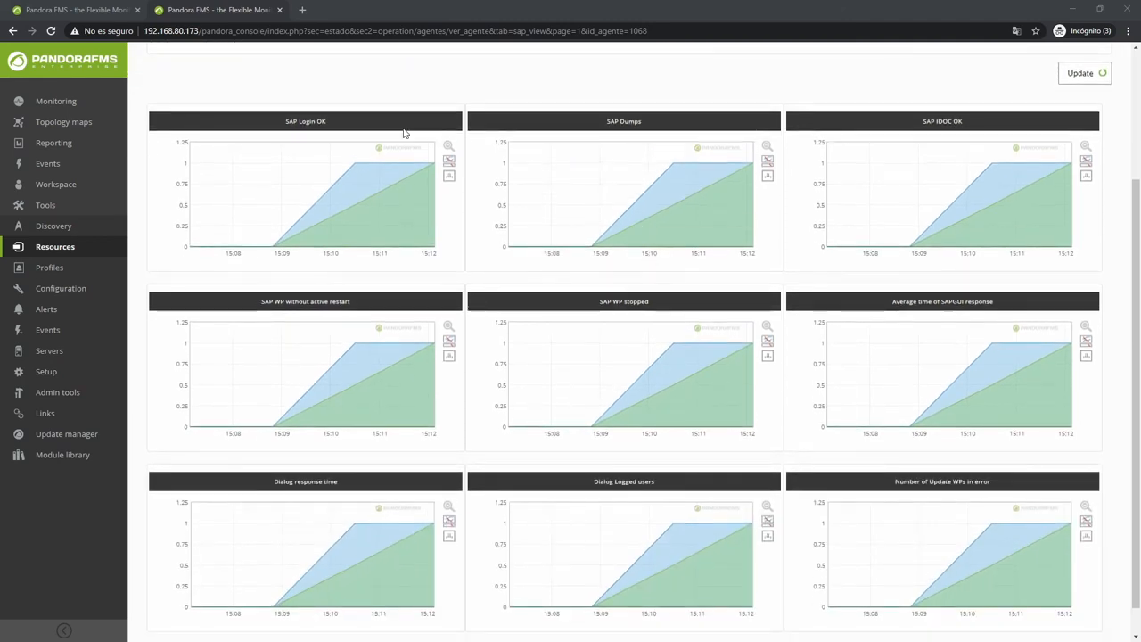
scroll(809, 239, "down", 1)
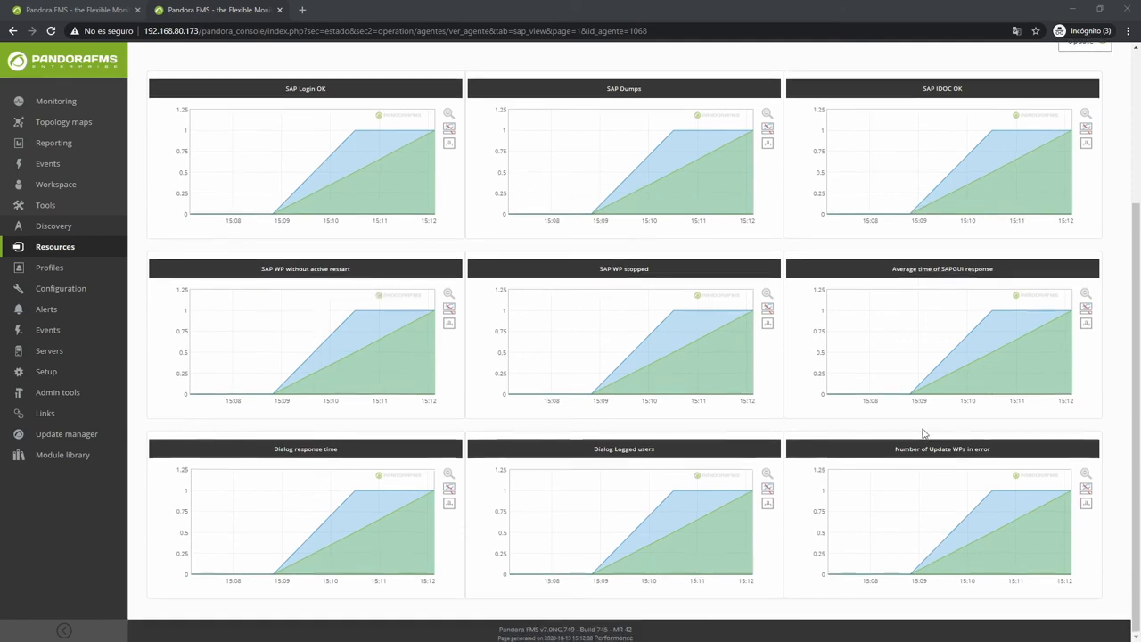
mouse_move(63, 107)
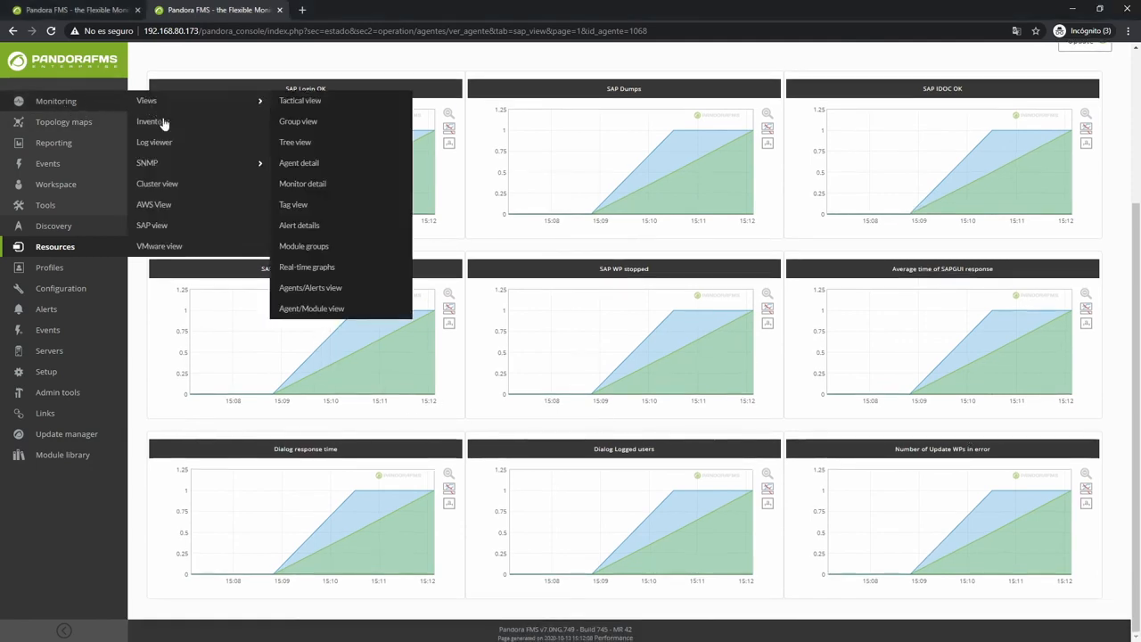
left_click(182, 231)
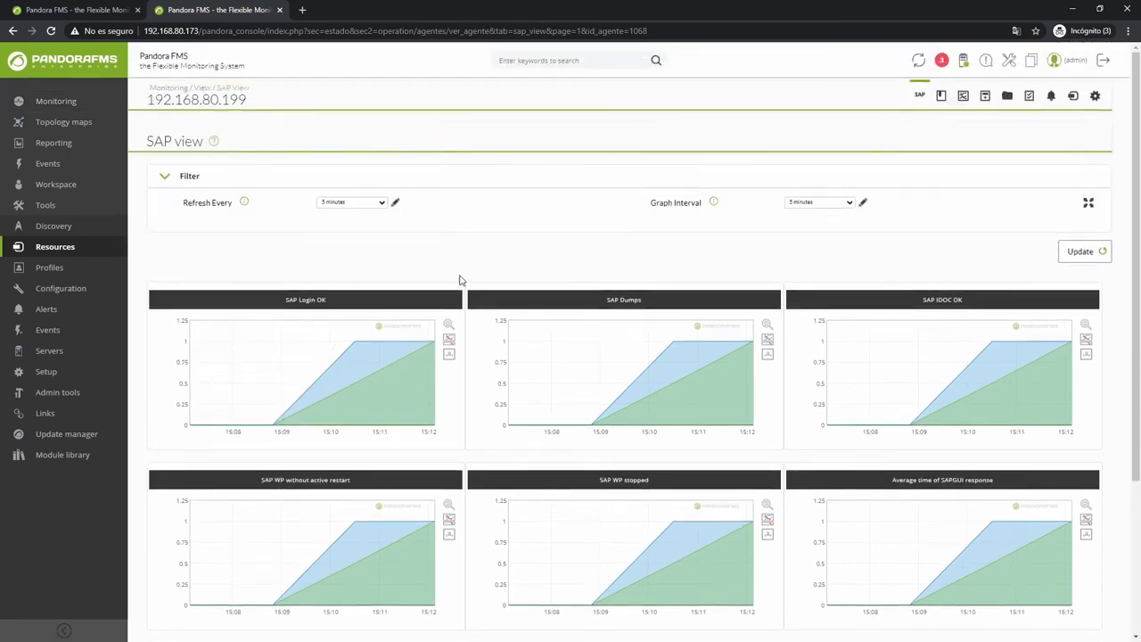
scroll(467, 295, "down", 3)
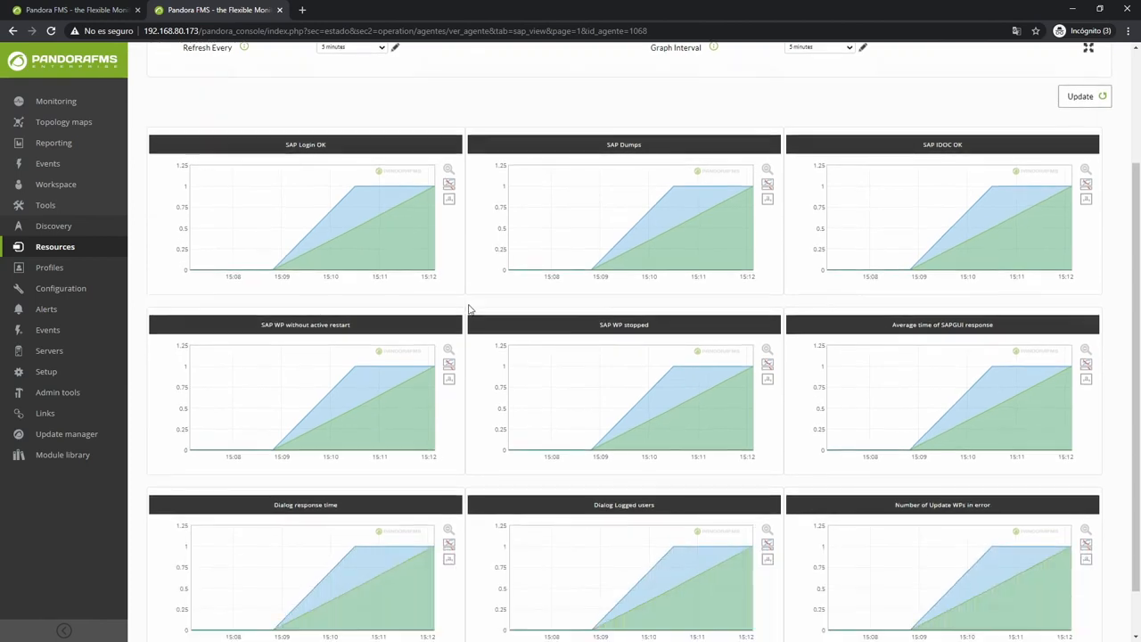
scroll(769, 390, "up", 1)
scroll(550, 355, "up", 2)
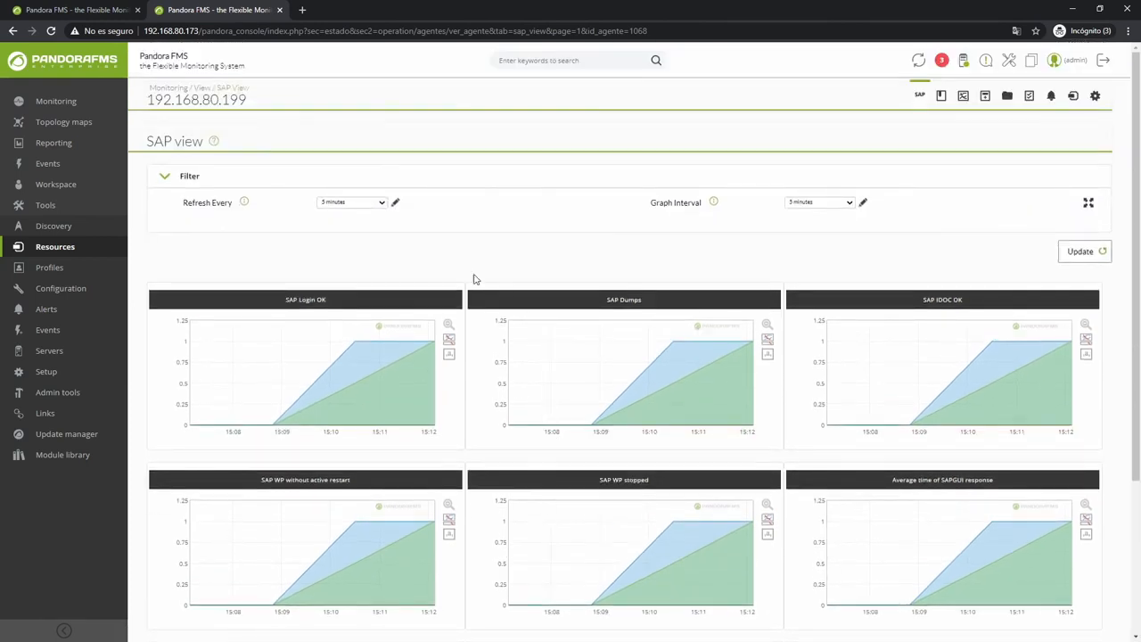
Keep 5-minute refresh and graph intervals, then log out of the console.
left_click(361, 204)
left_click(372, 205)
left_click(832, 205)
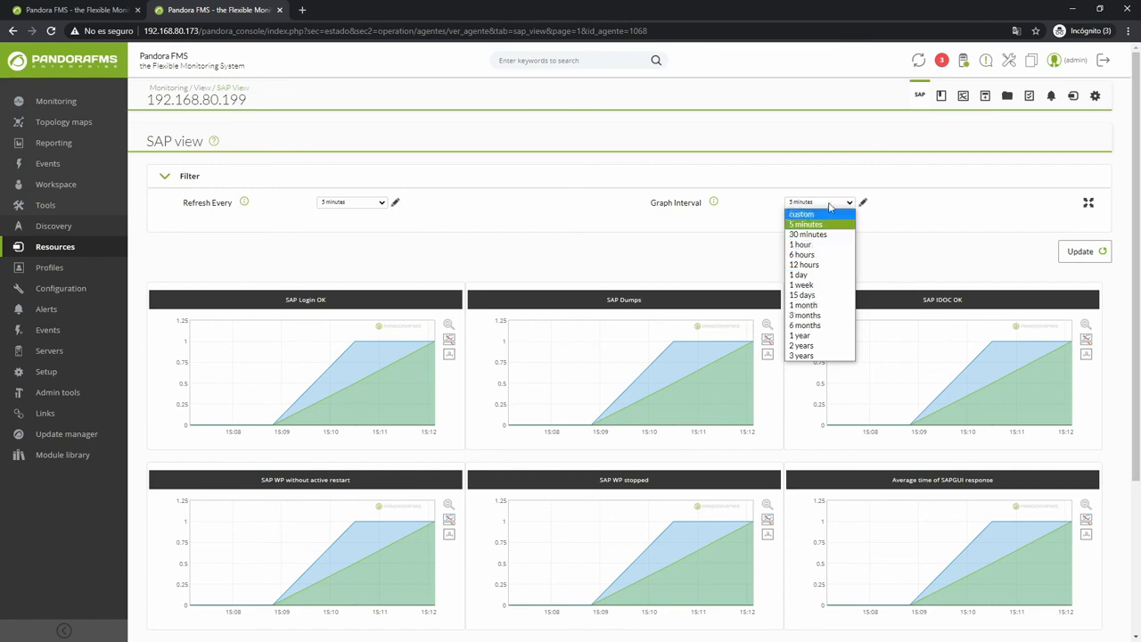
left_click(829, 205)
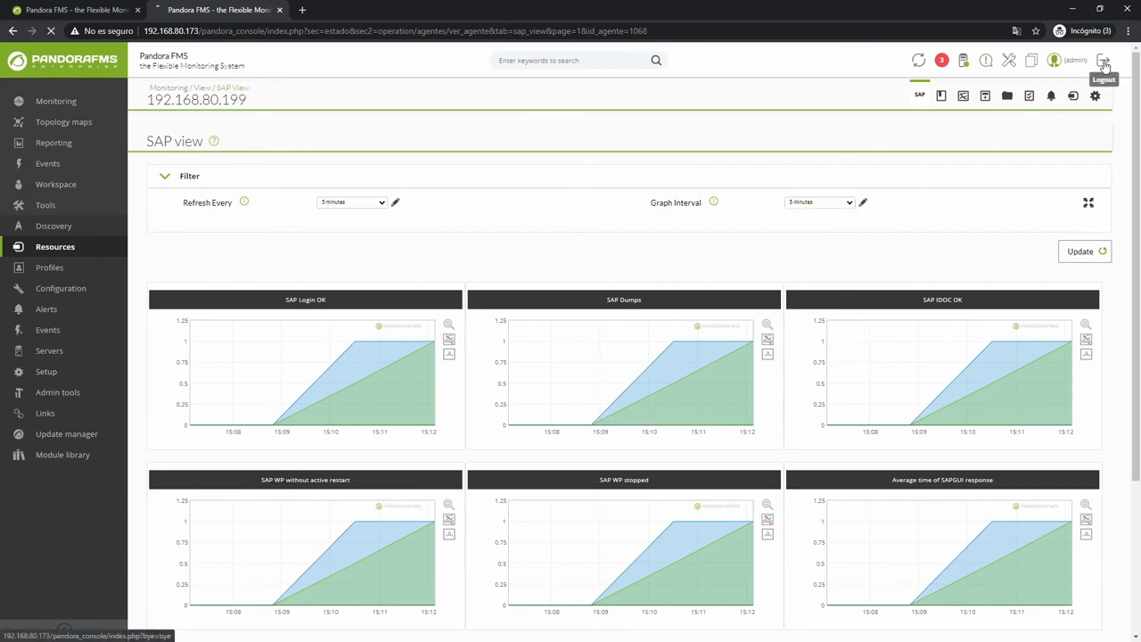
left_click(1104, 65)
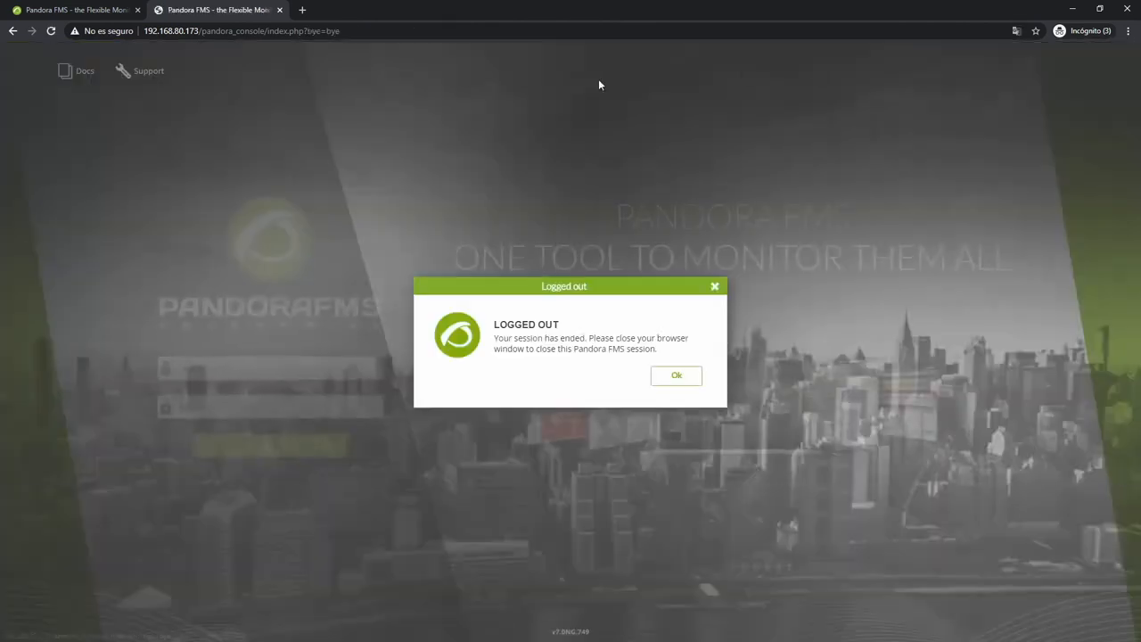
left_click(680, 376)
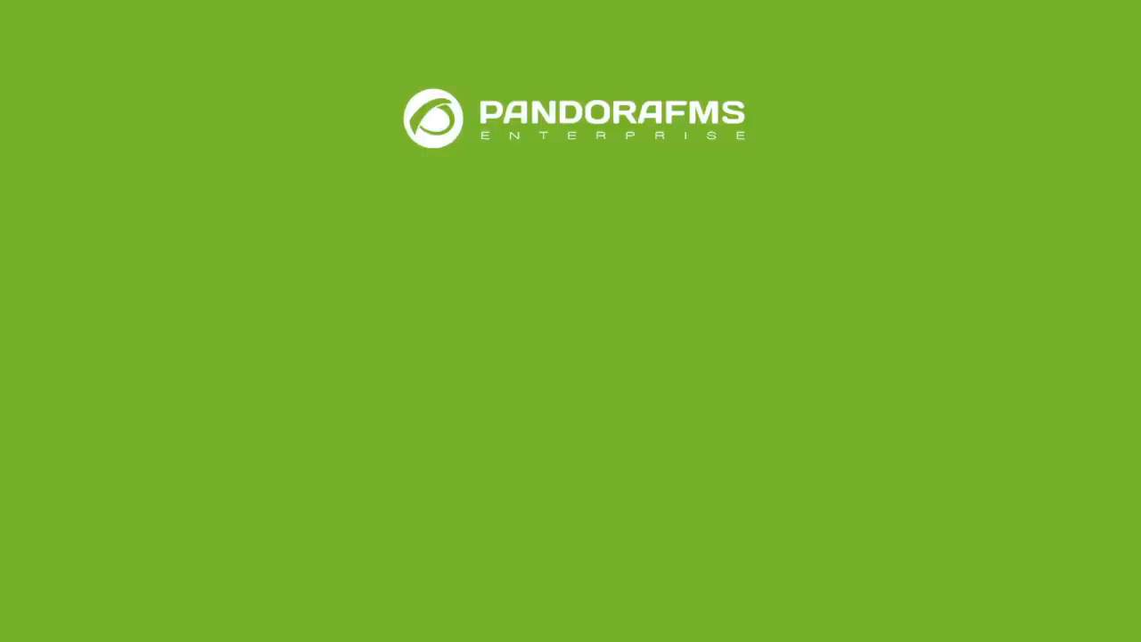